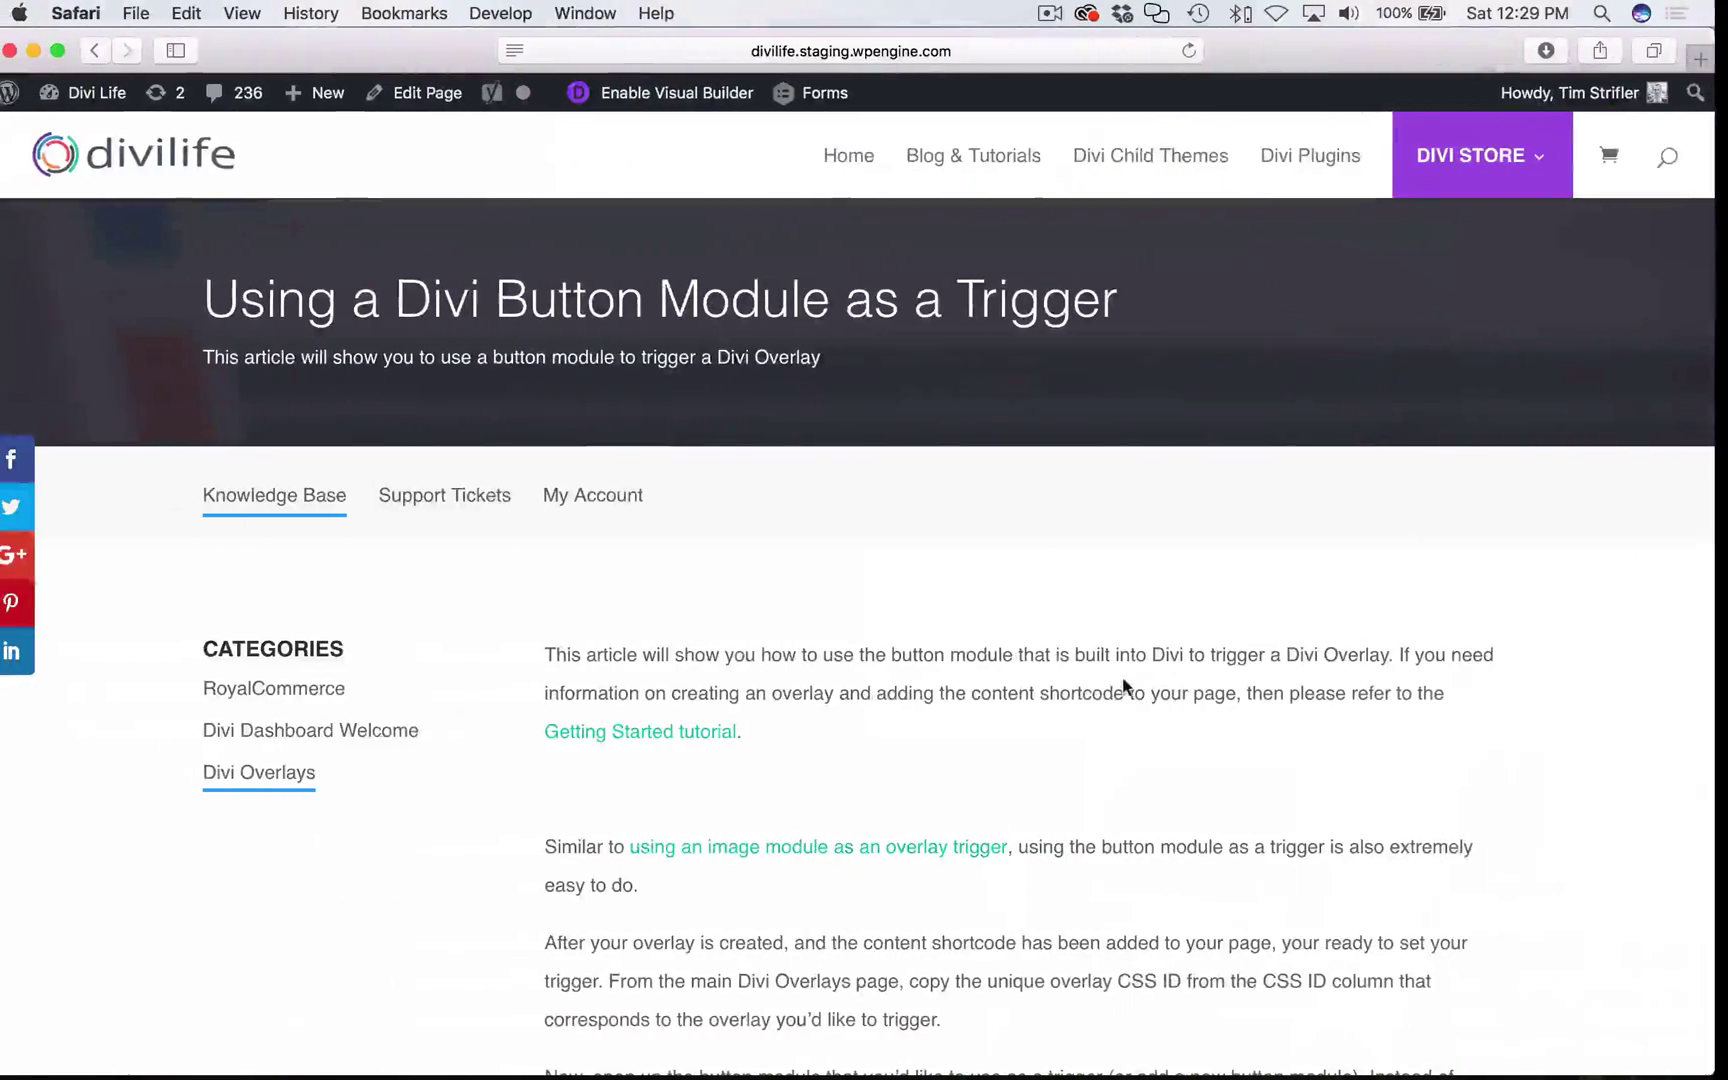
Read through the Divi Life button-trigger tutorial, selecting words in its title
triple_click(590, 303)
left_click(397, 912)
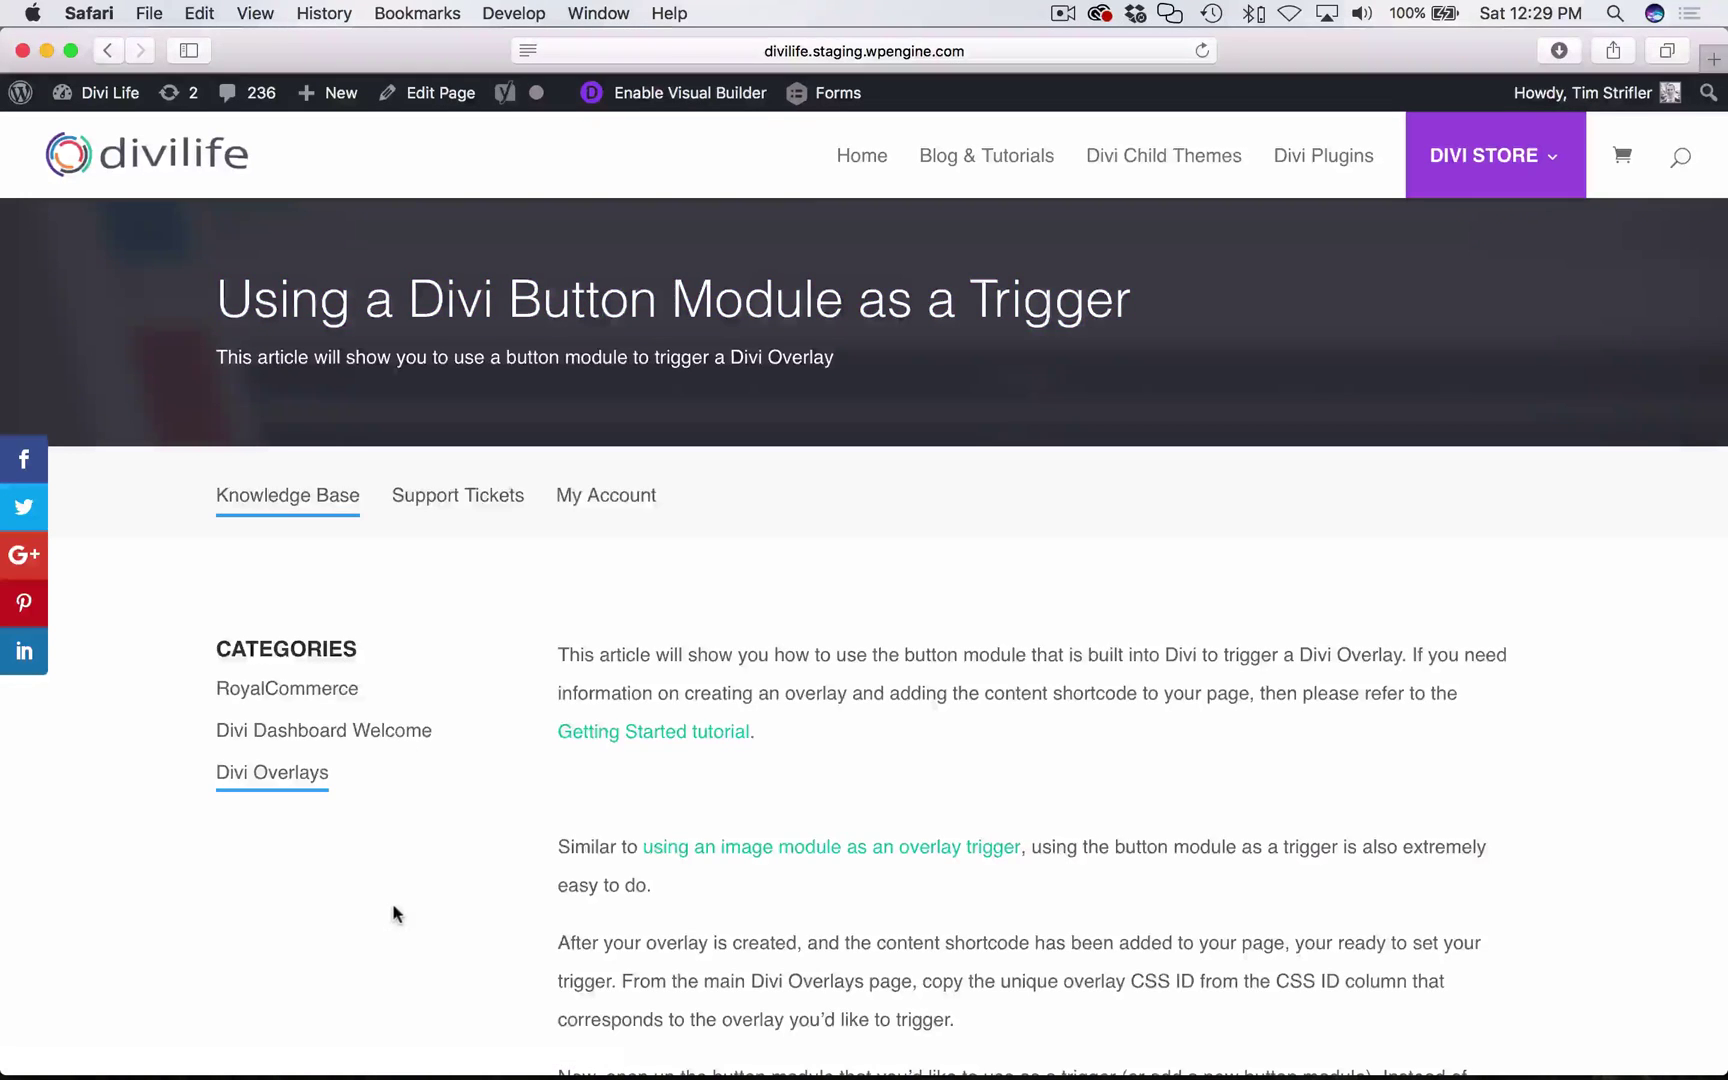
scroll(397, 912, "down", 20)
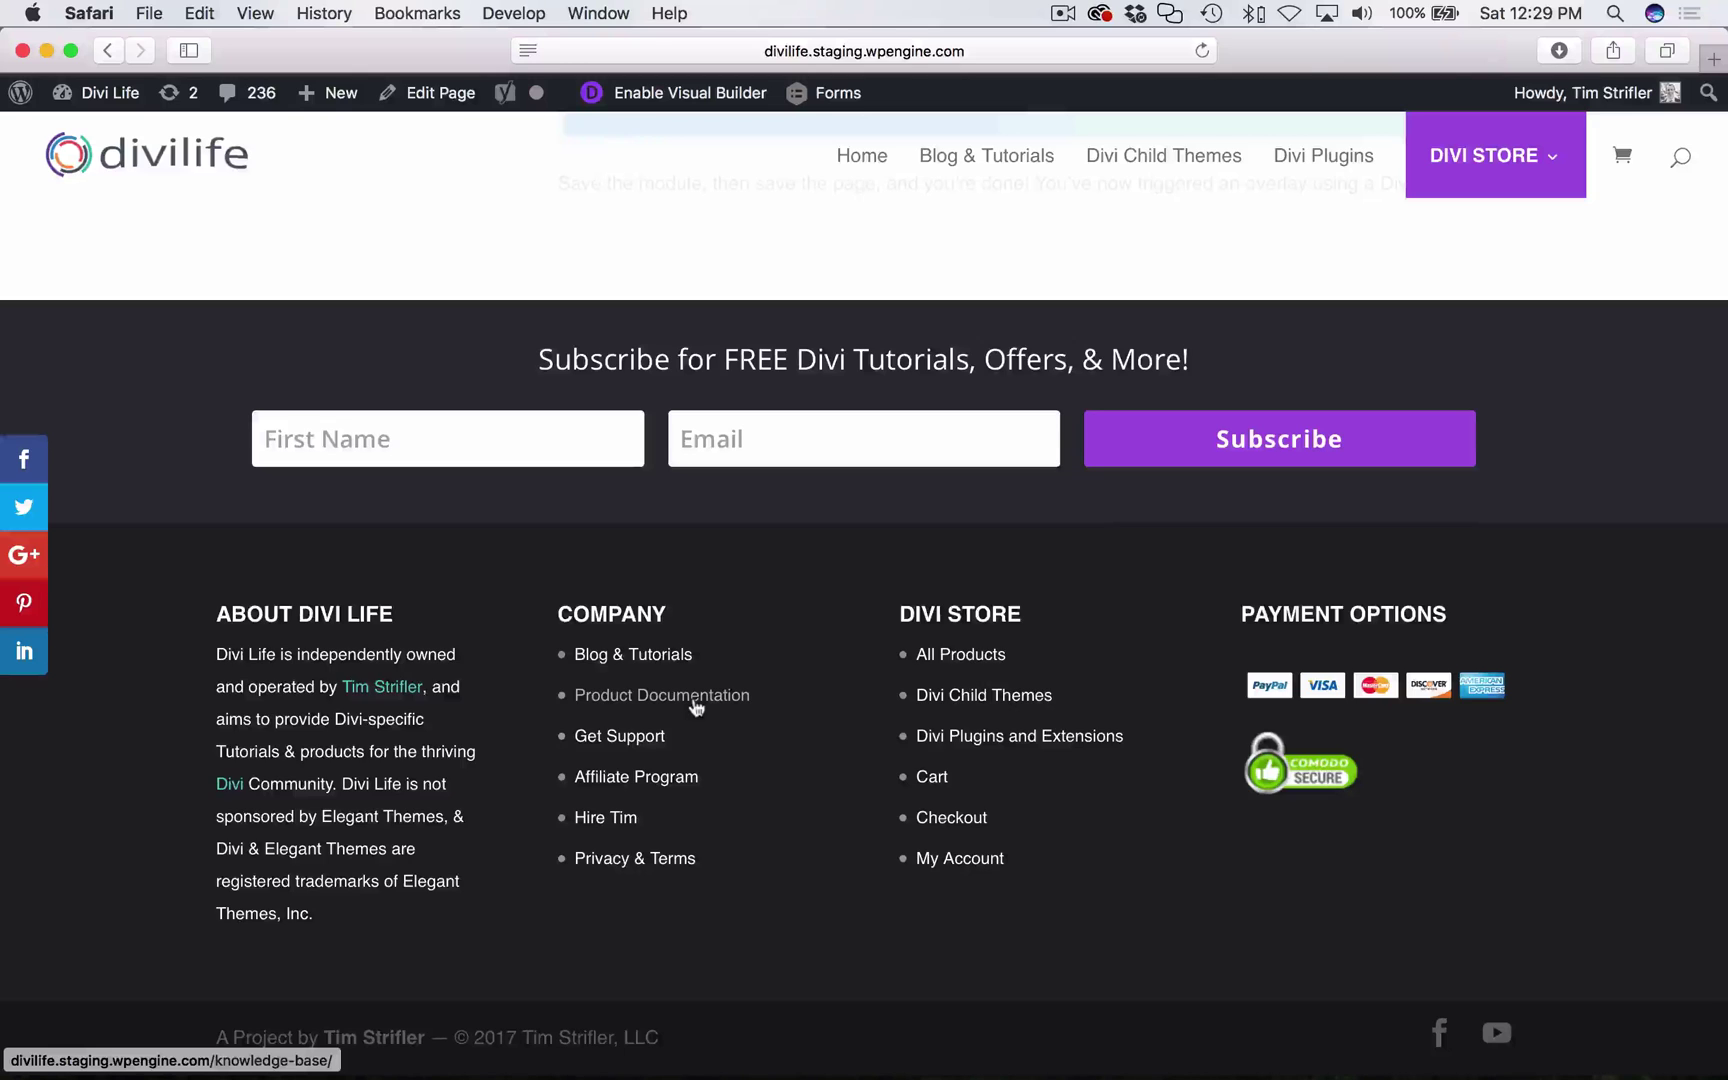
scroll(697, 707, "up", 20)
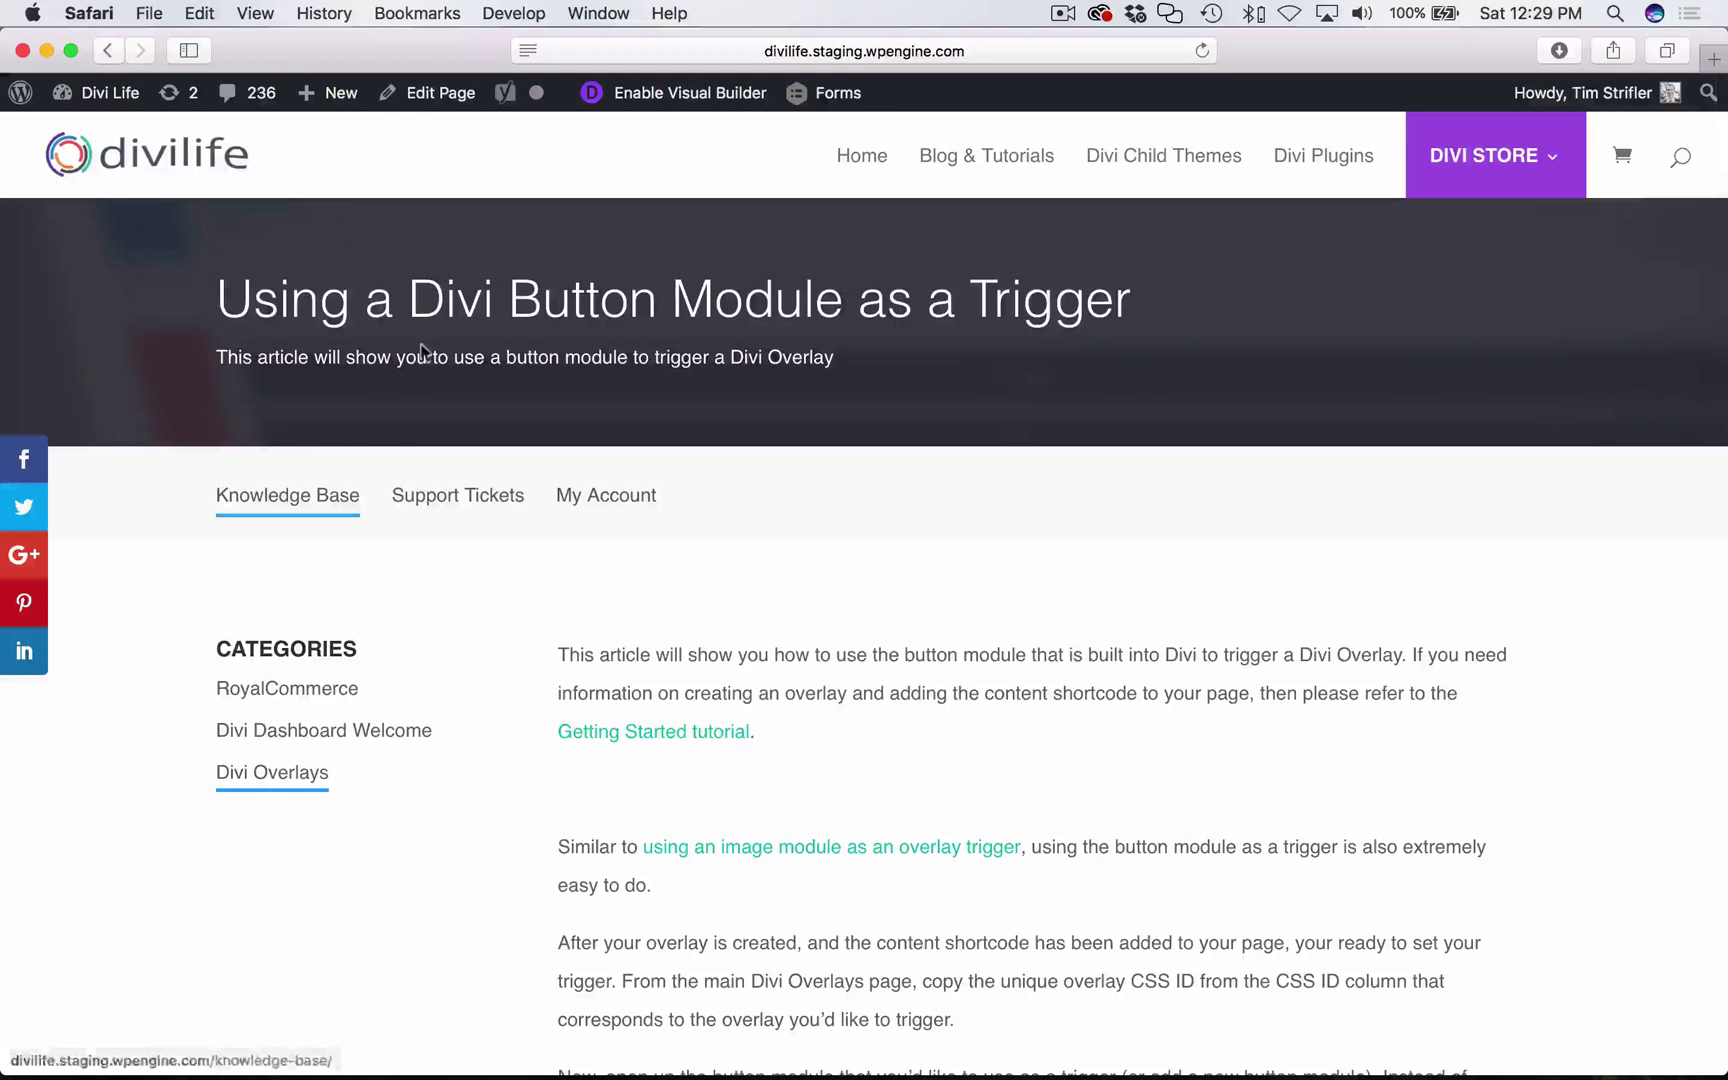
triple_click(503, 310)
double_click(503, 310)
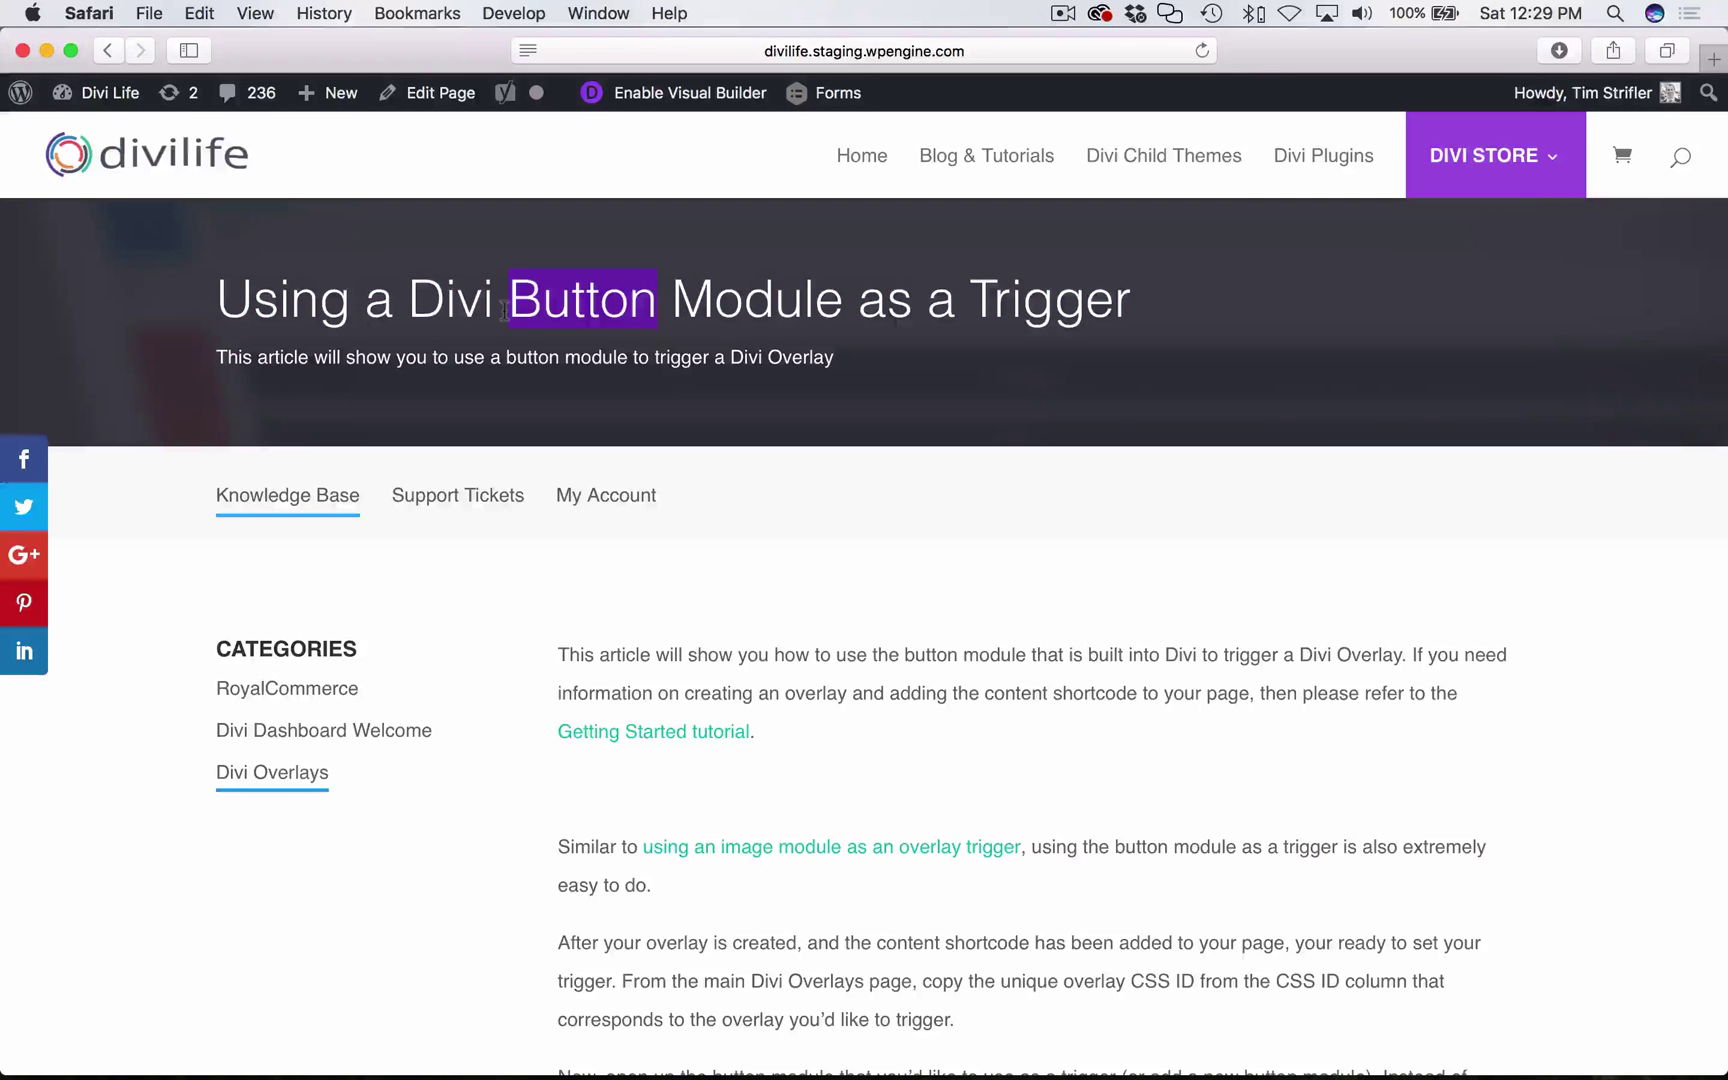
scroll(462, 945, "down", 5)
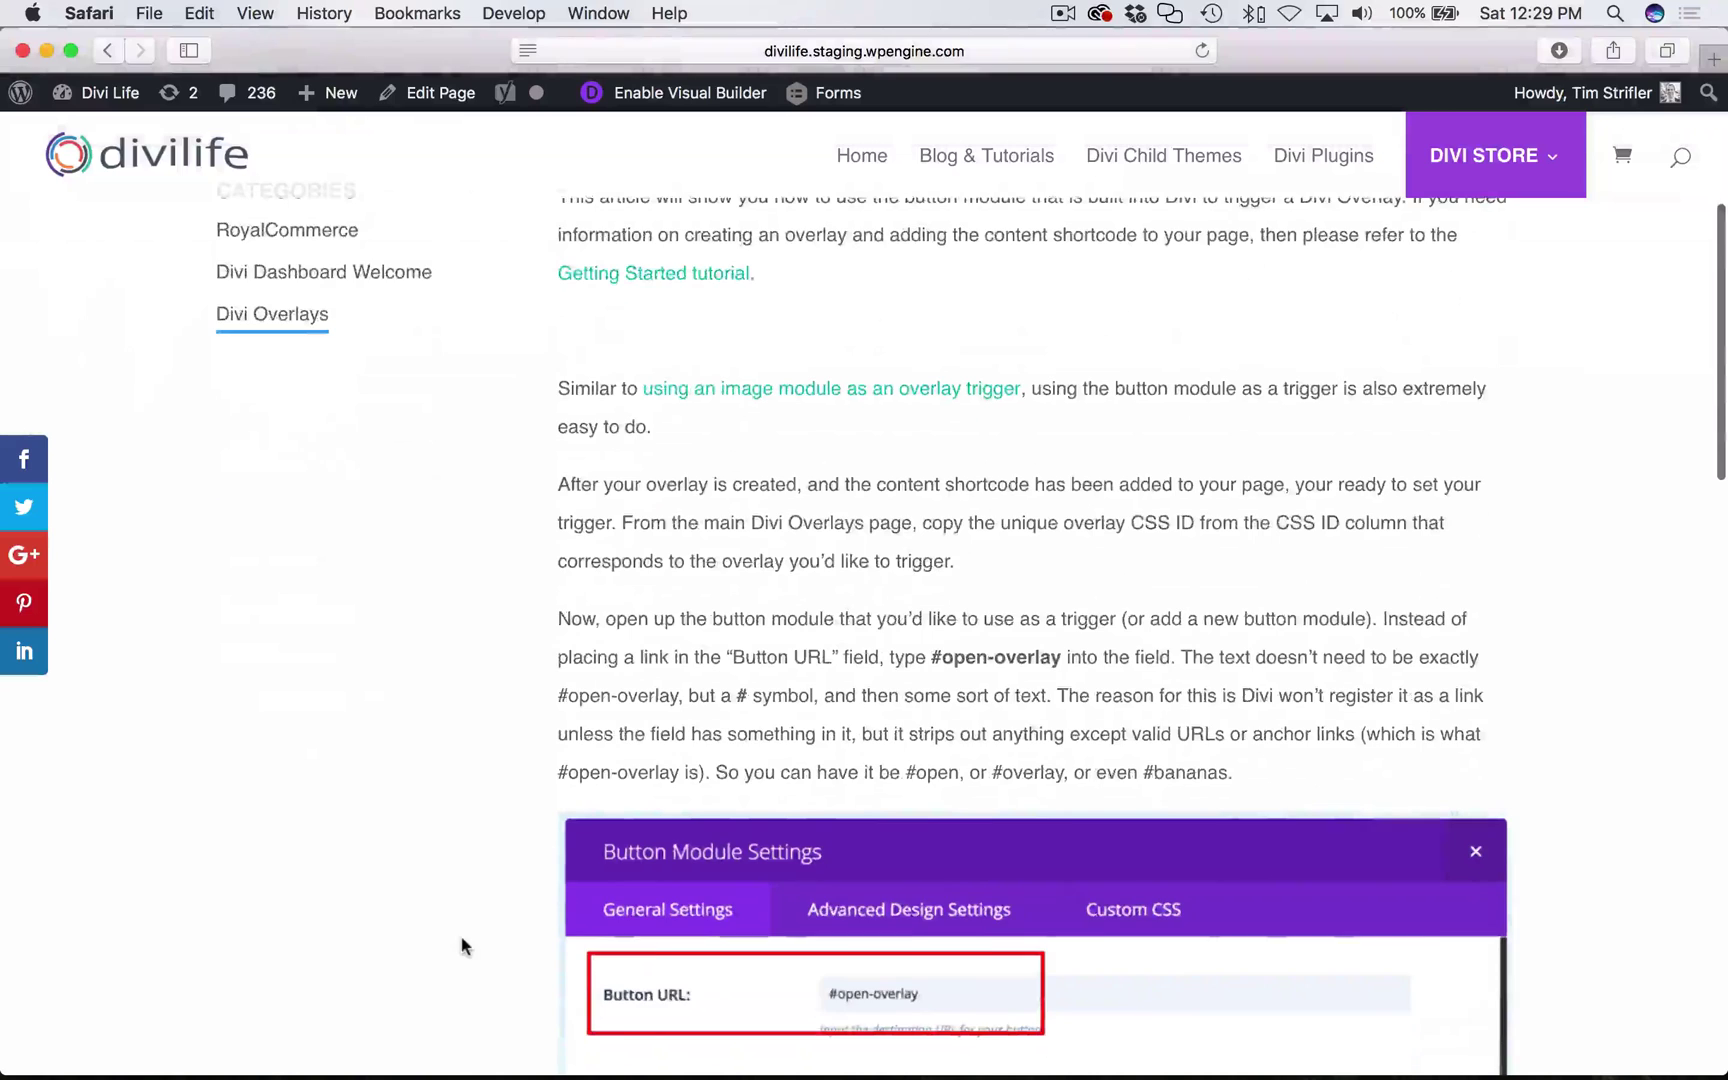
scroll(760, 725, "up", 2)
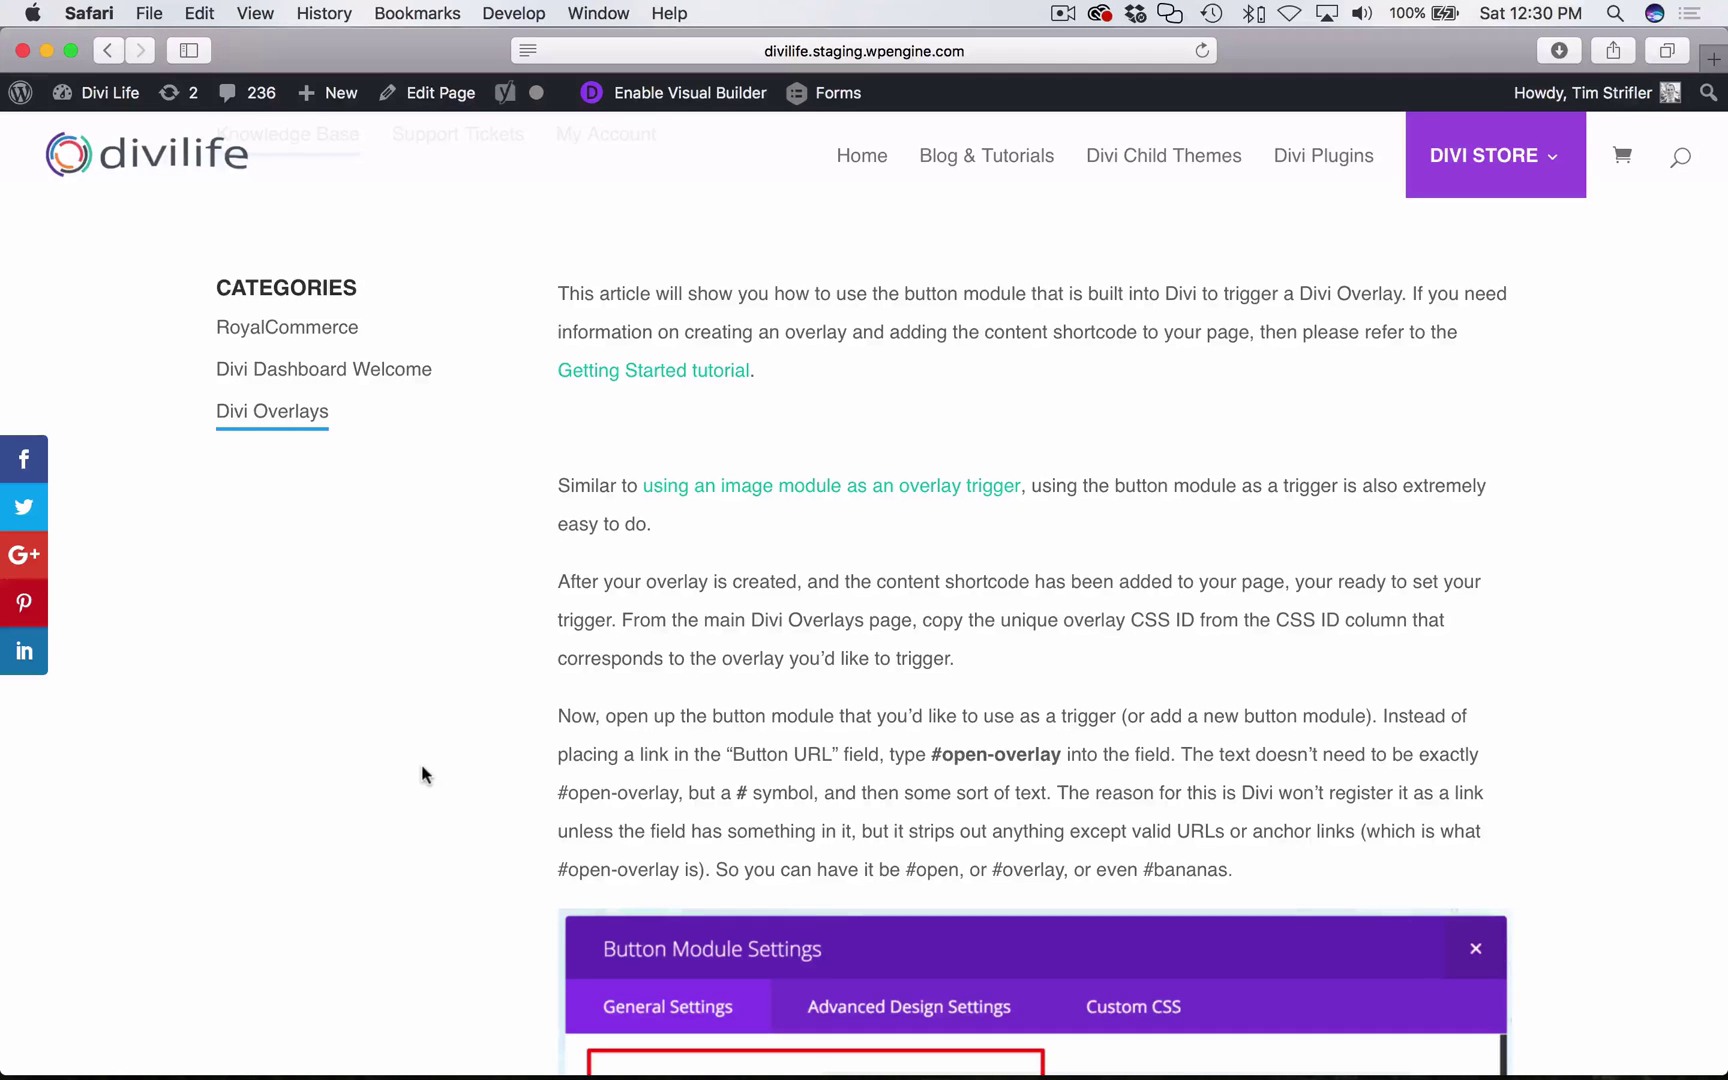
Finish skimming the article and move to the desktop showing The Garage site
scroll(421, 763, "up", 5)
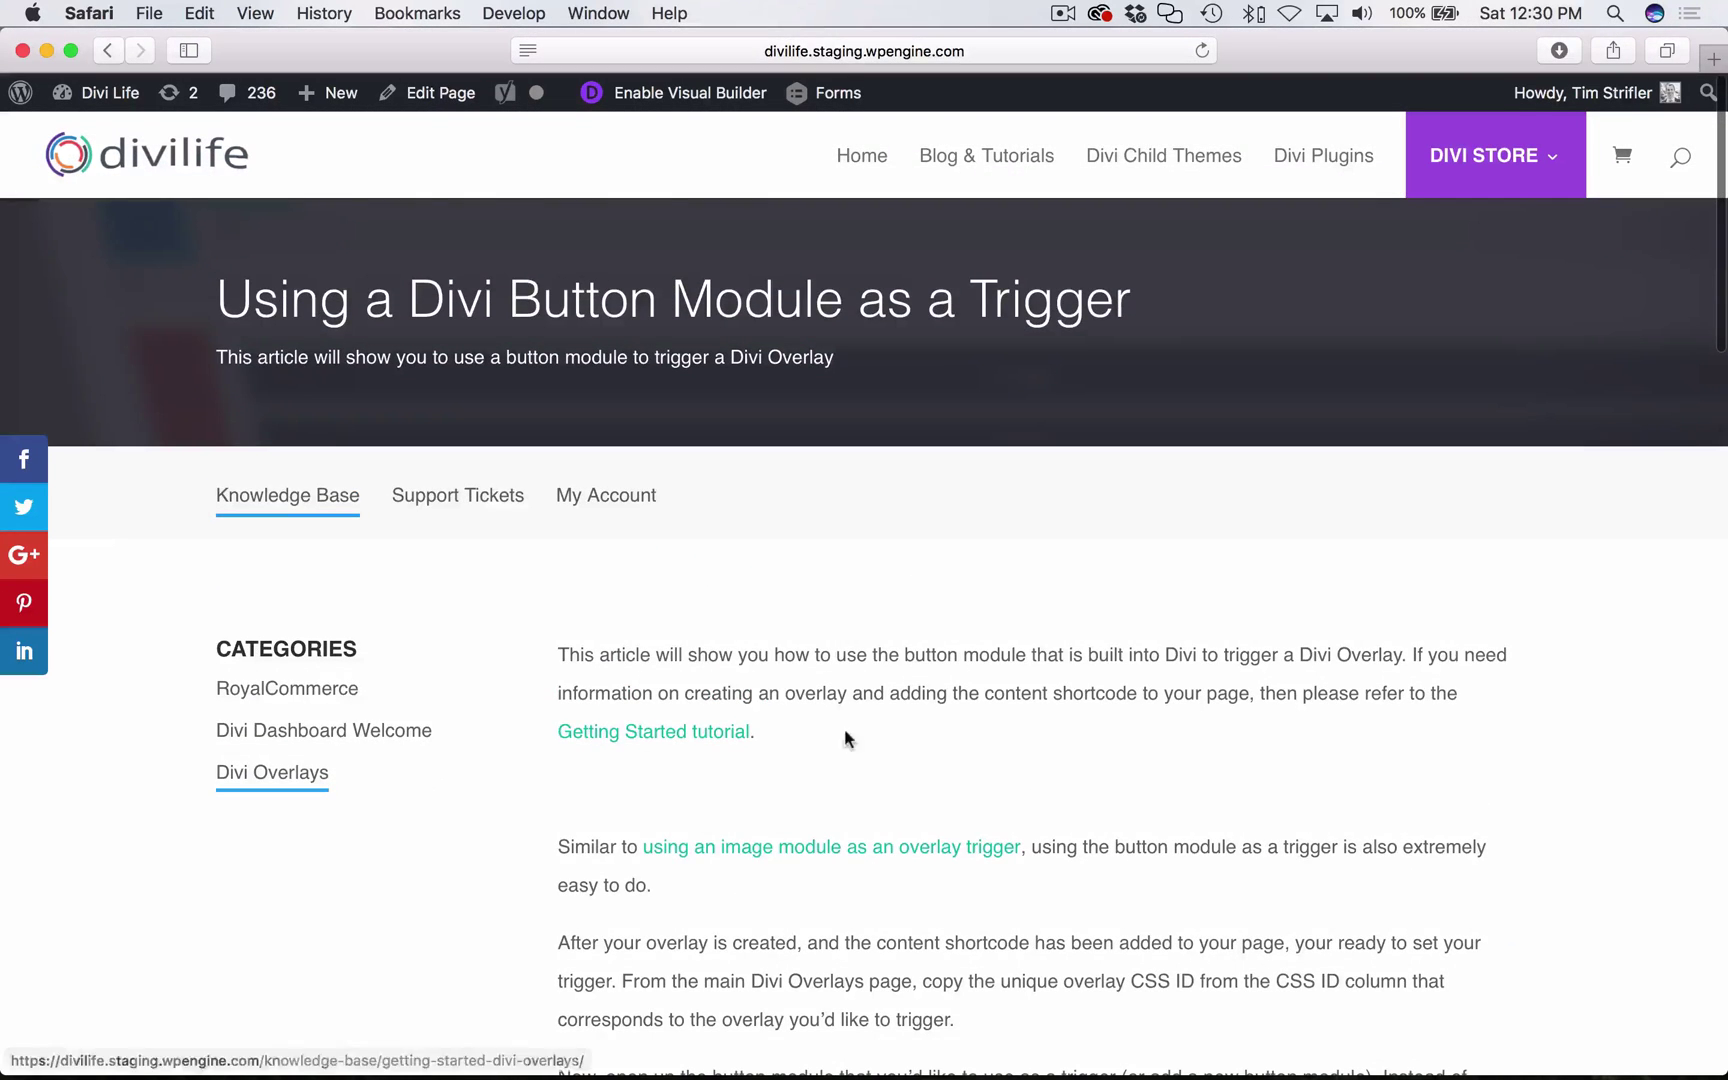
scroll(858, 738, "down", 7)
scroll(858, 738, "down", 2)
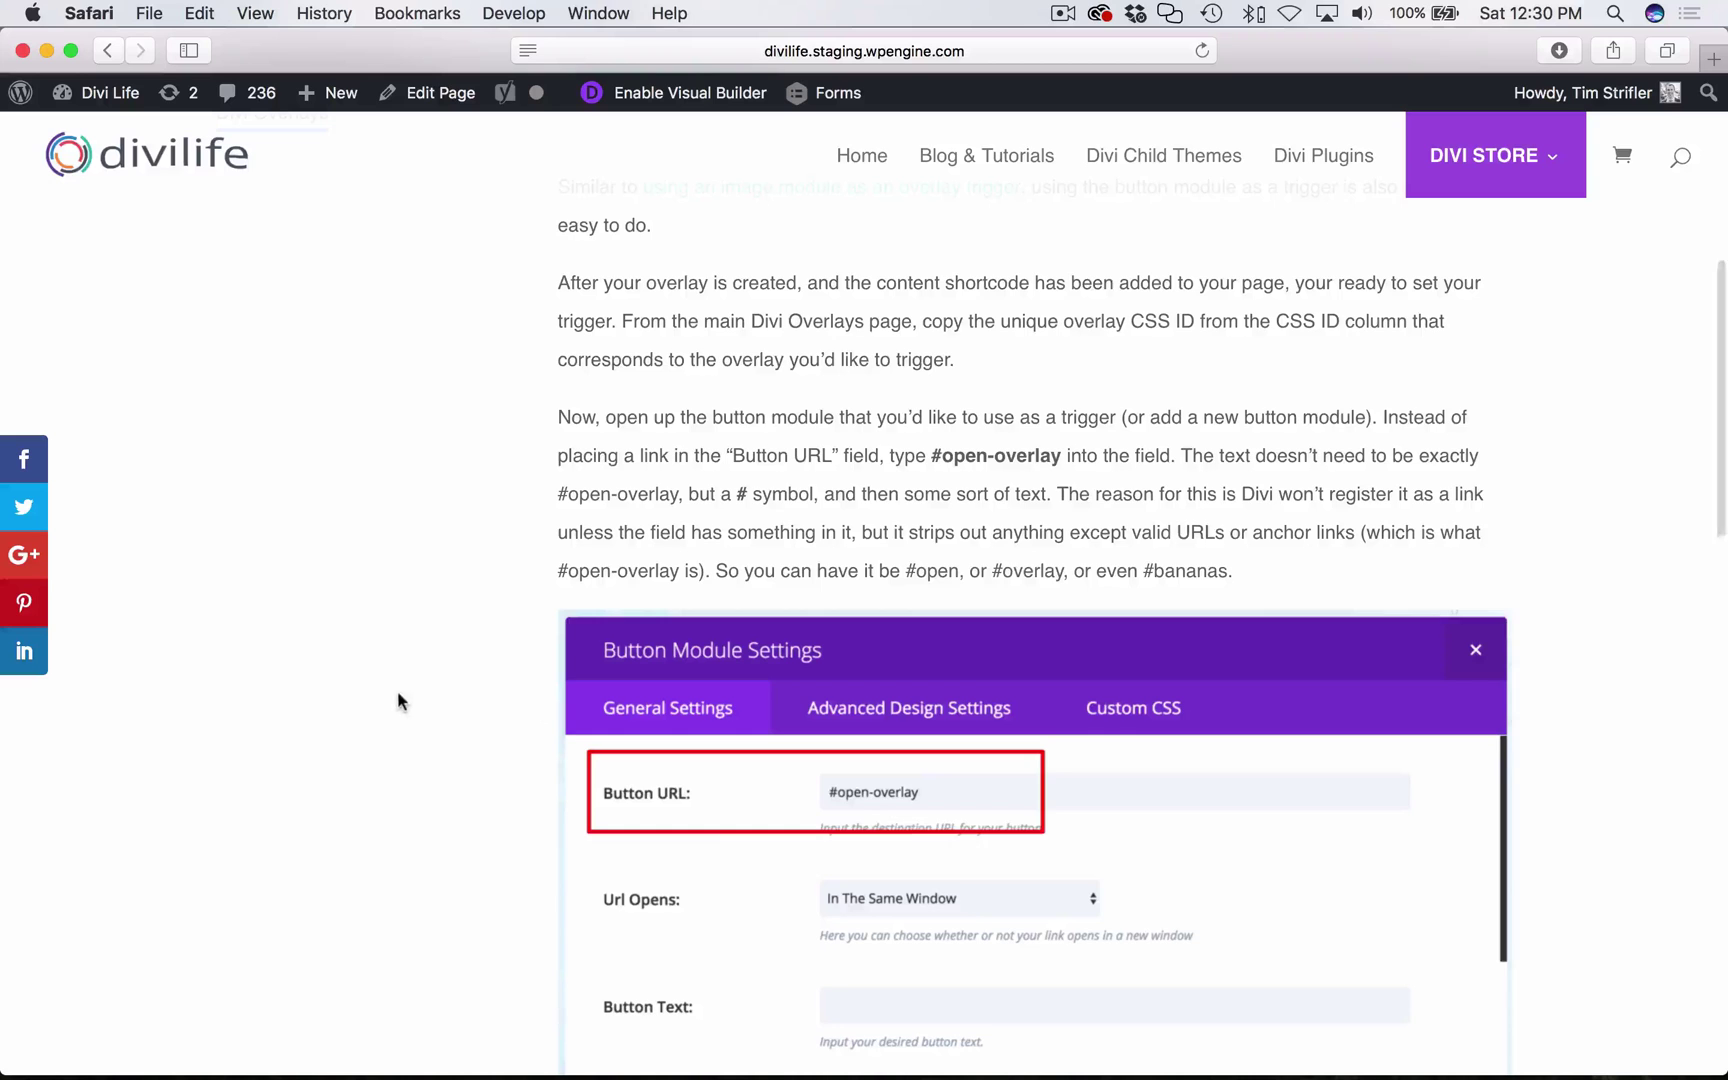
scroll(397, 698, "up", 1)
scroll(398, 694, "up", 4)
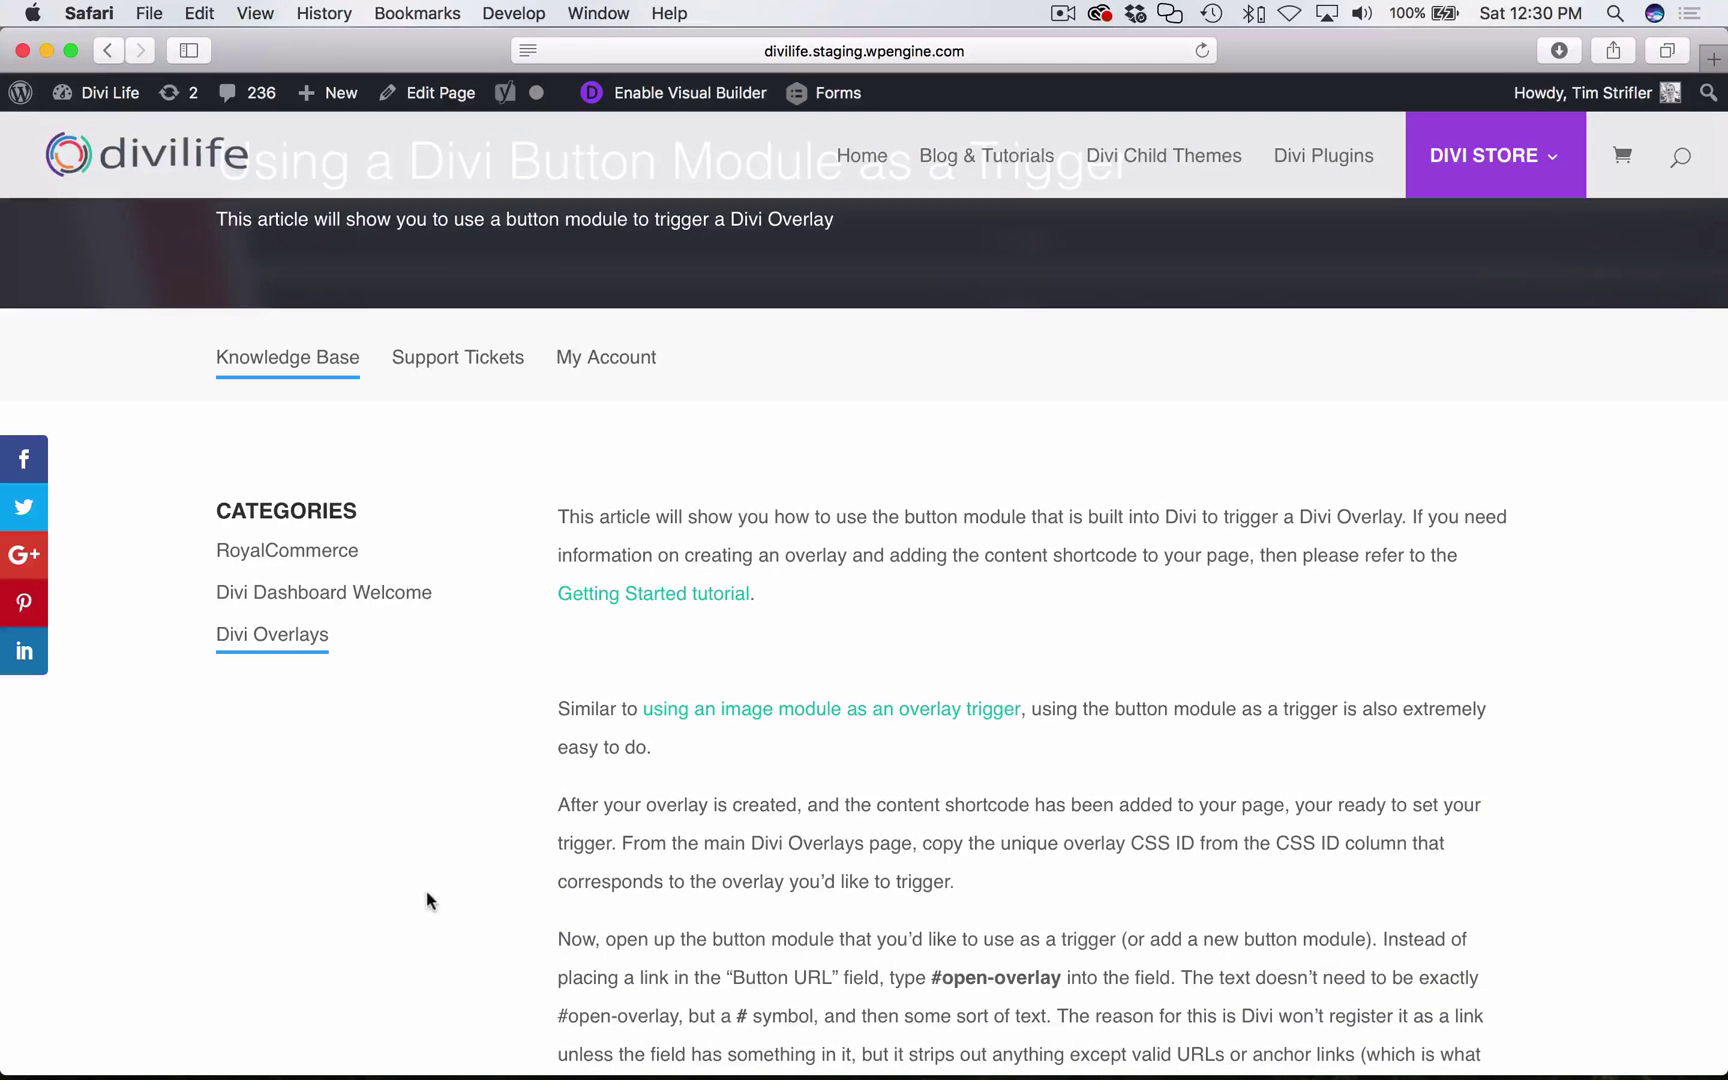
key("ctrl+Right")
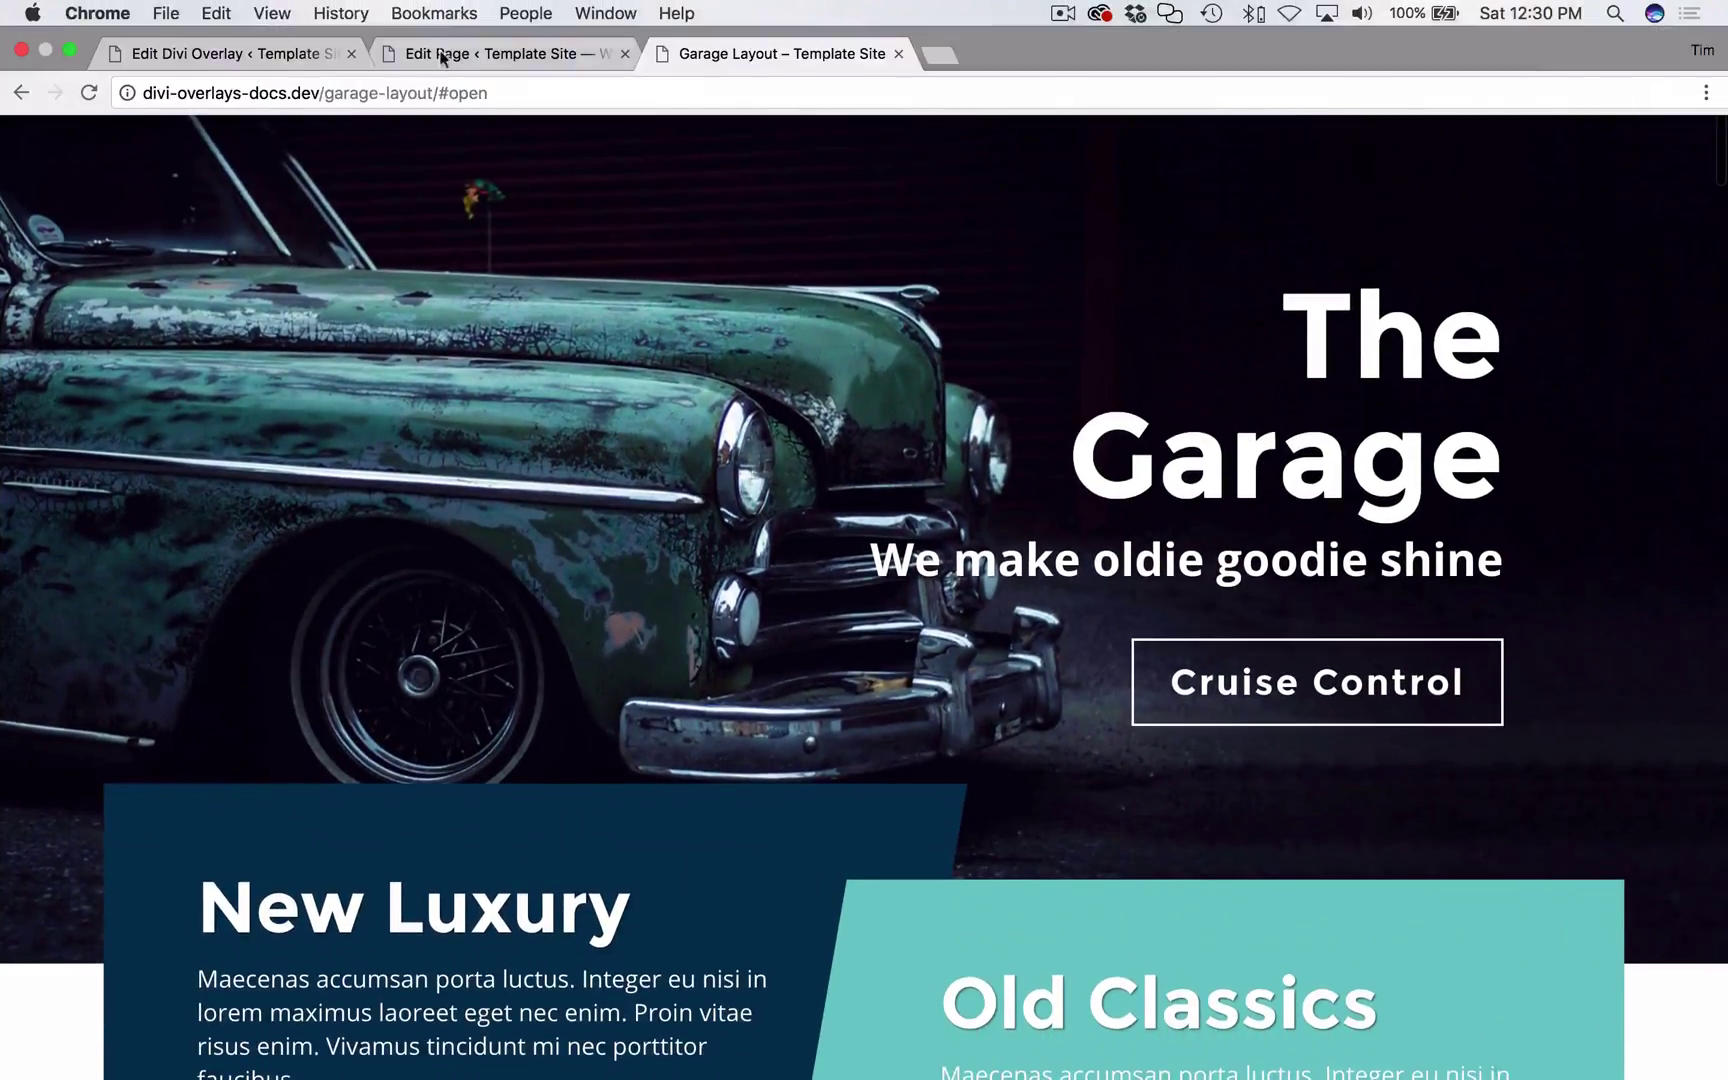
Add a one-column full-width row to the orange specialty column of Garage Layout
left_click(440, 55)
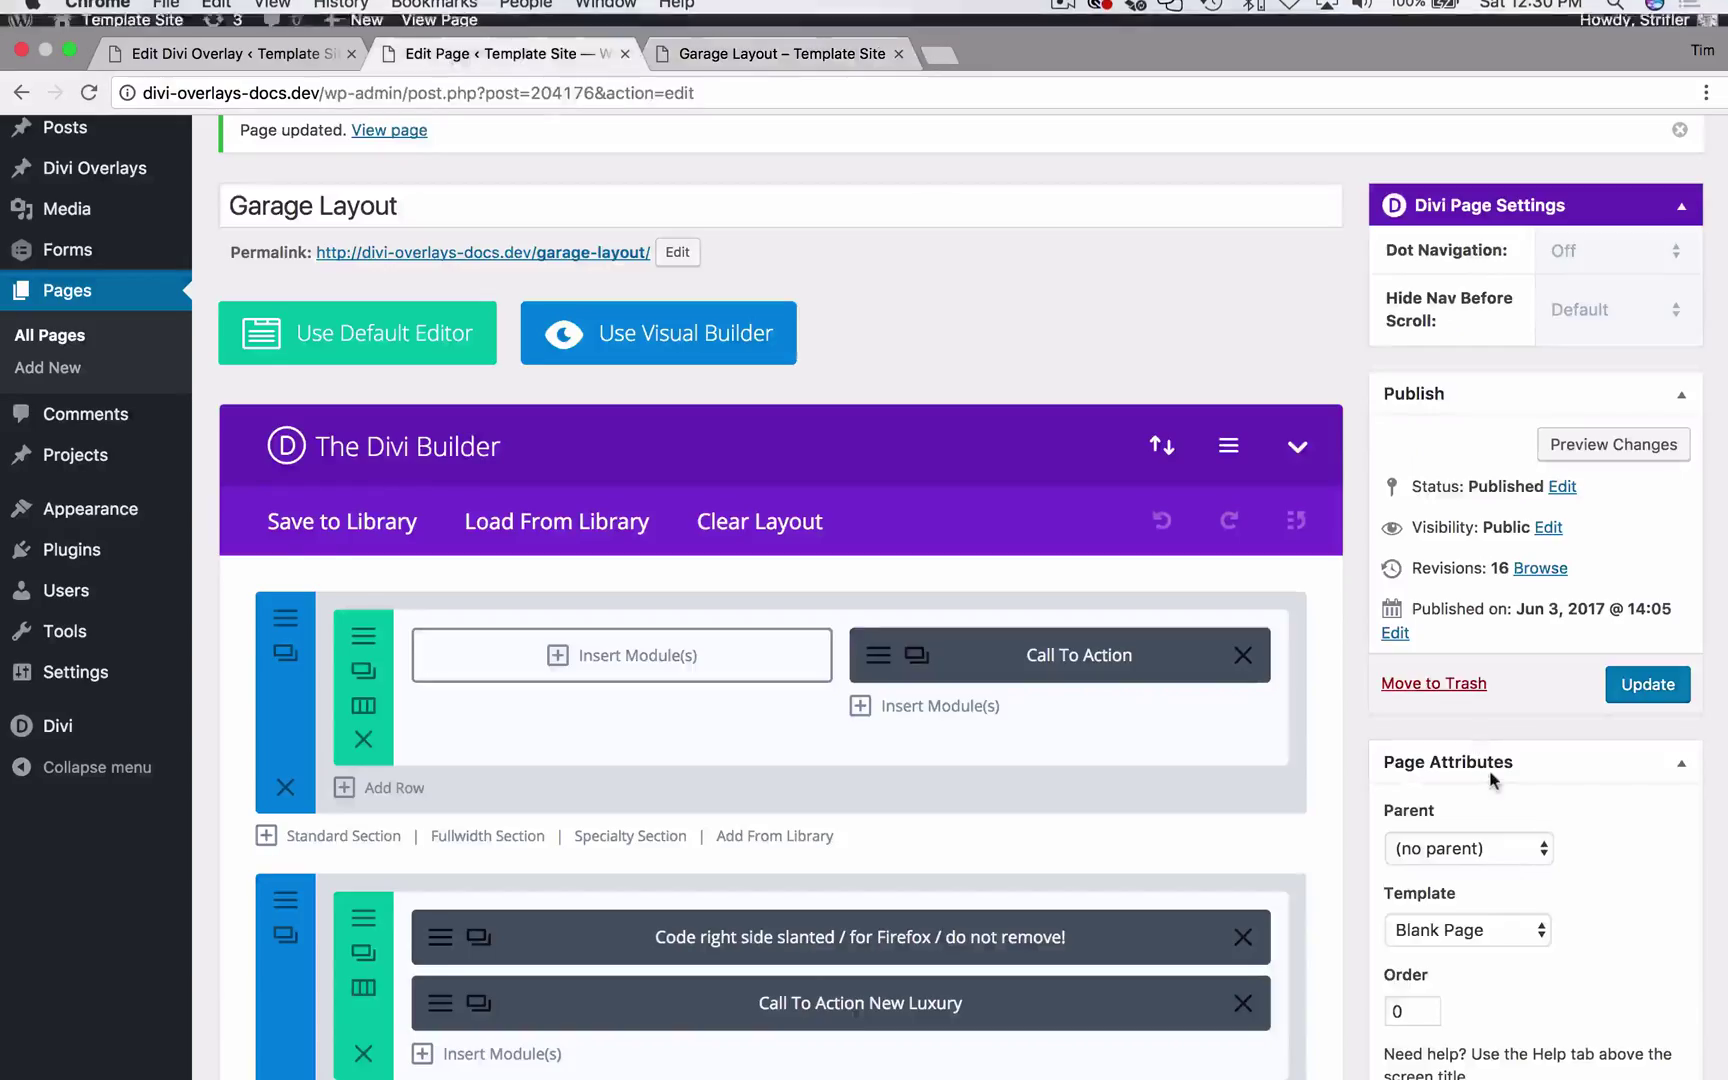
scroll(1491, 774, "down", 6)
scroll(1415, 909, "down", 15)
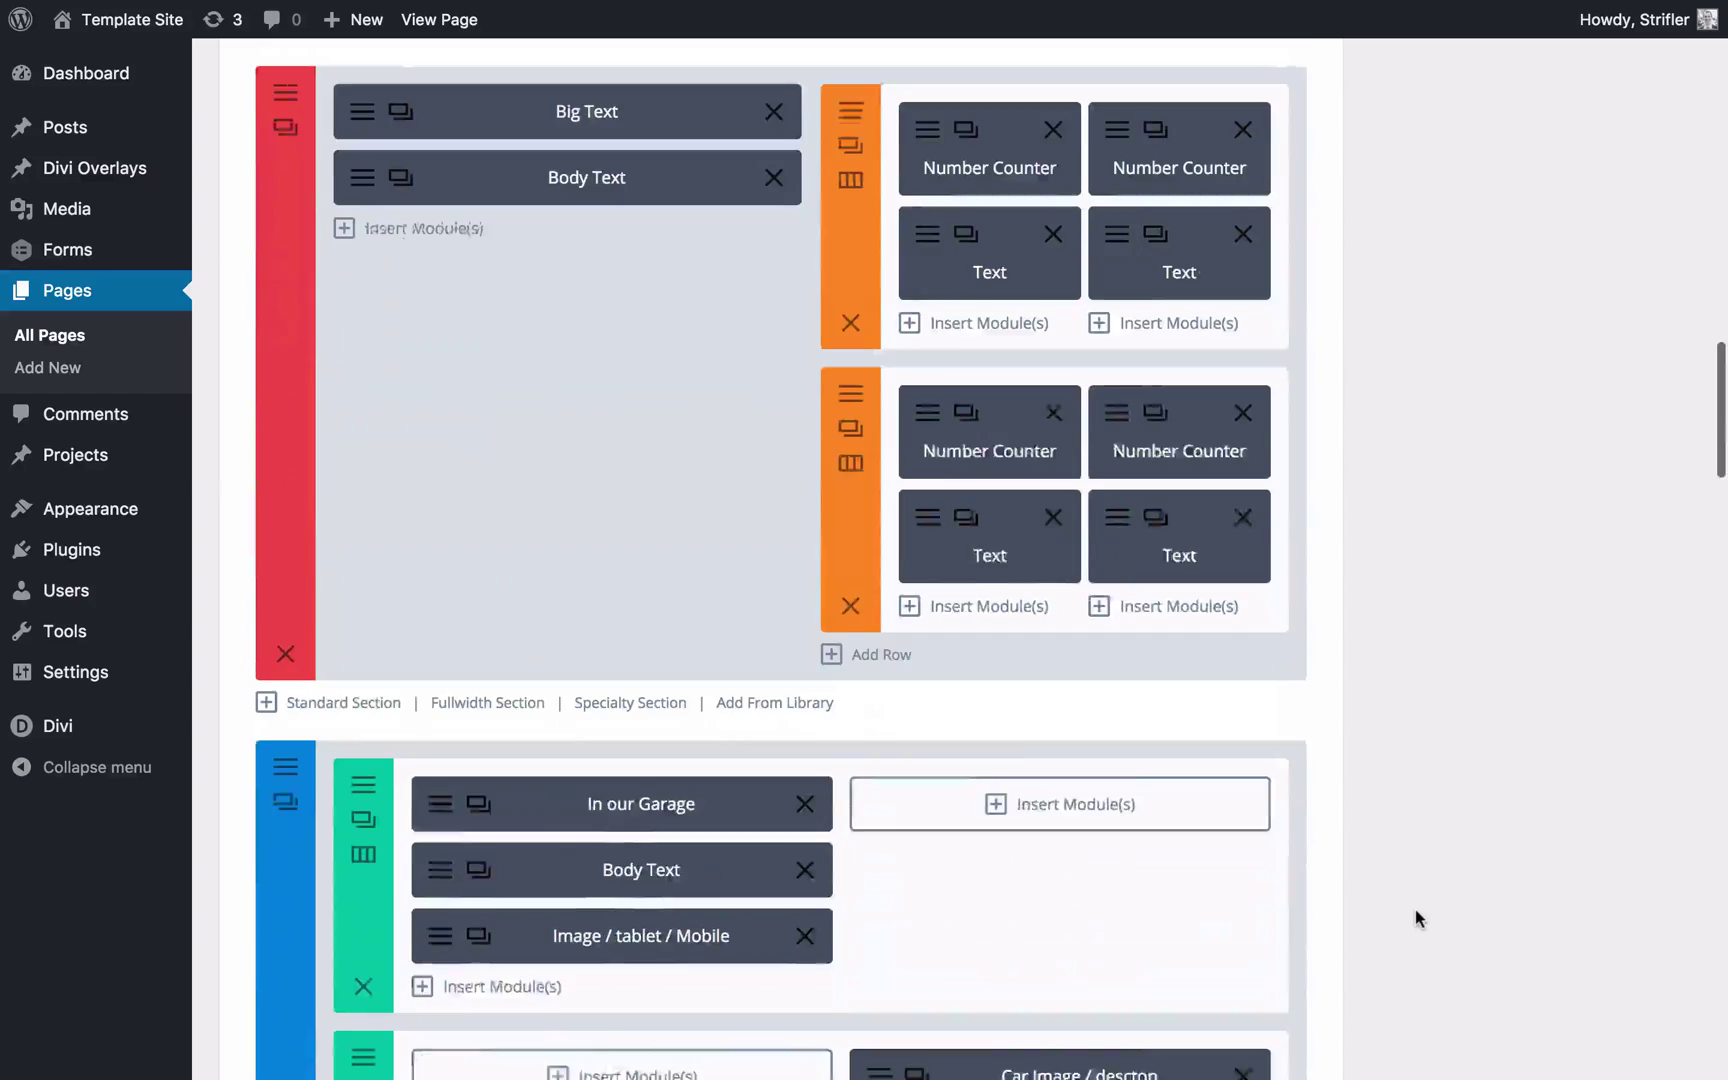
left_click(868, 587)
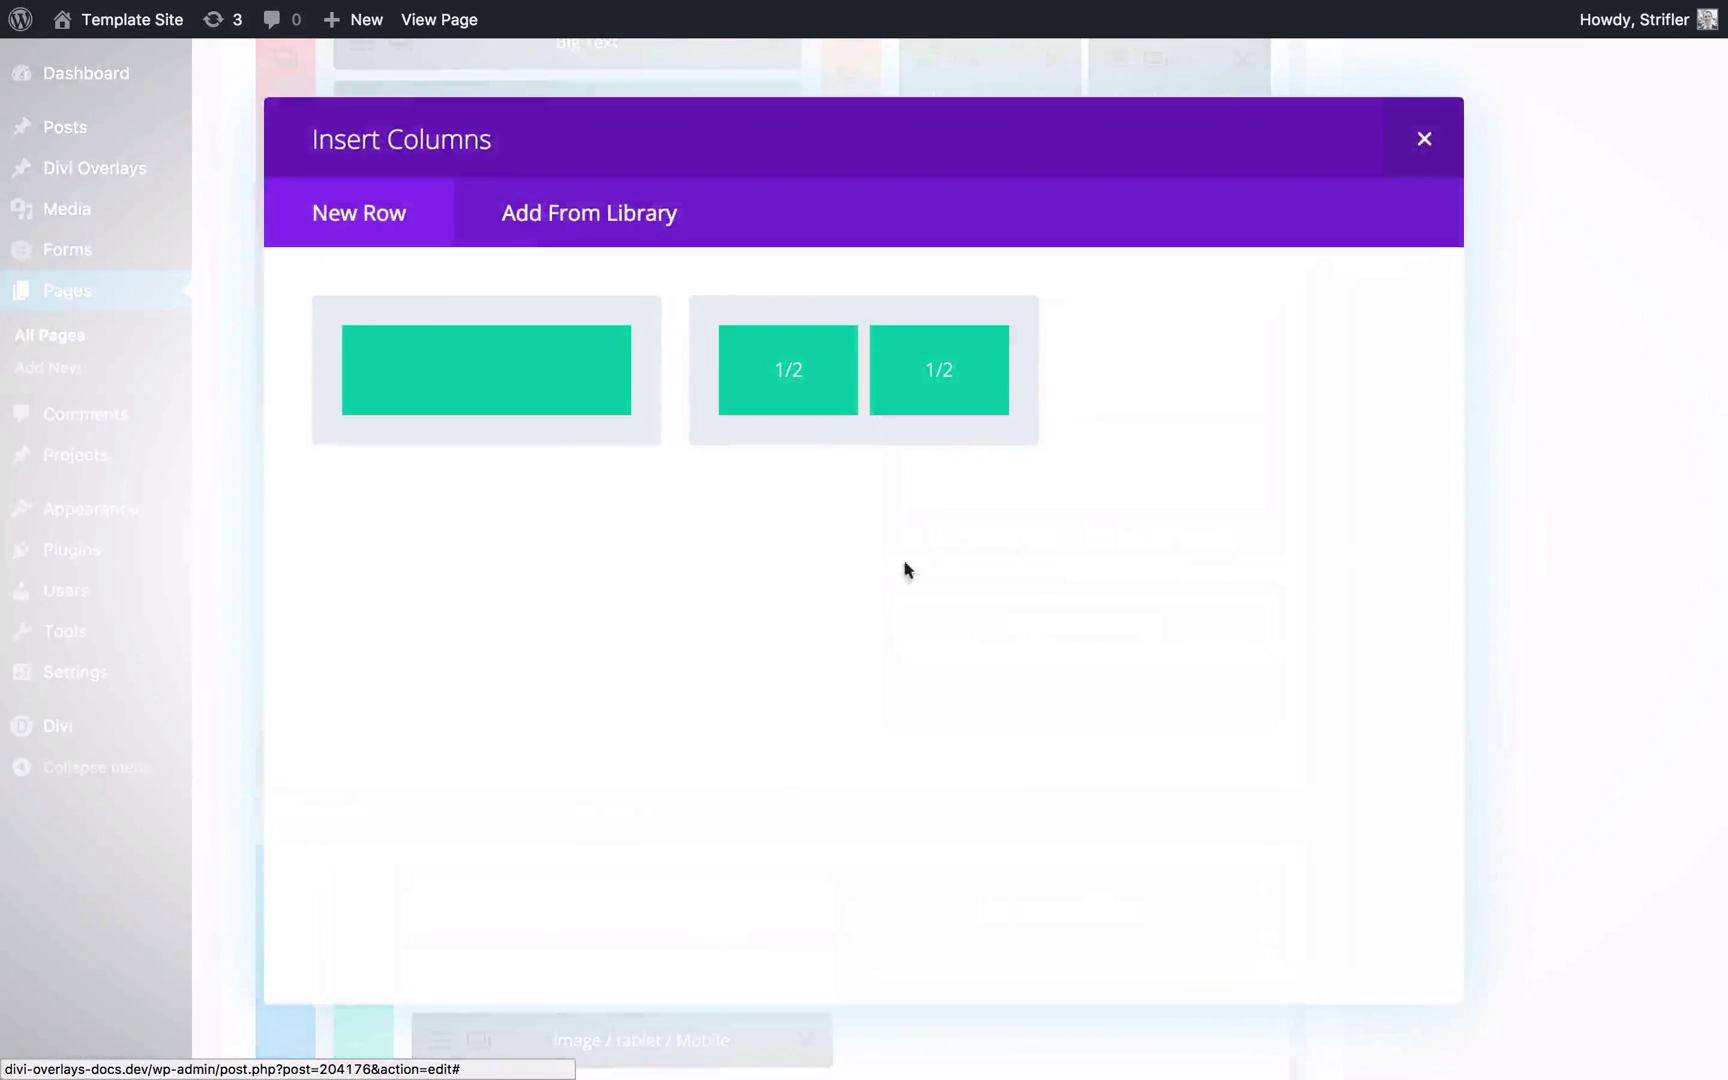
left_click(477, 410)
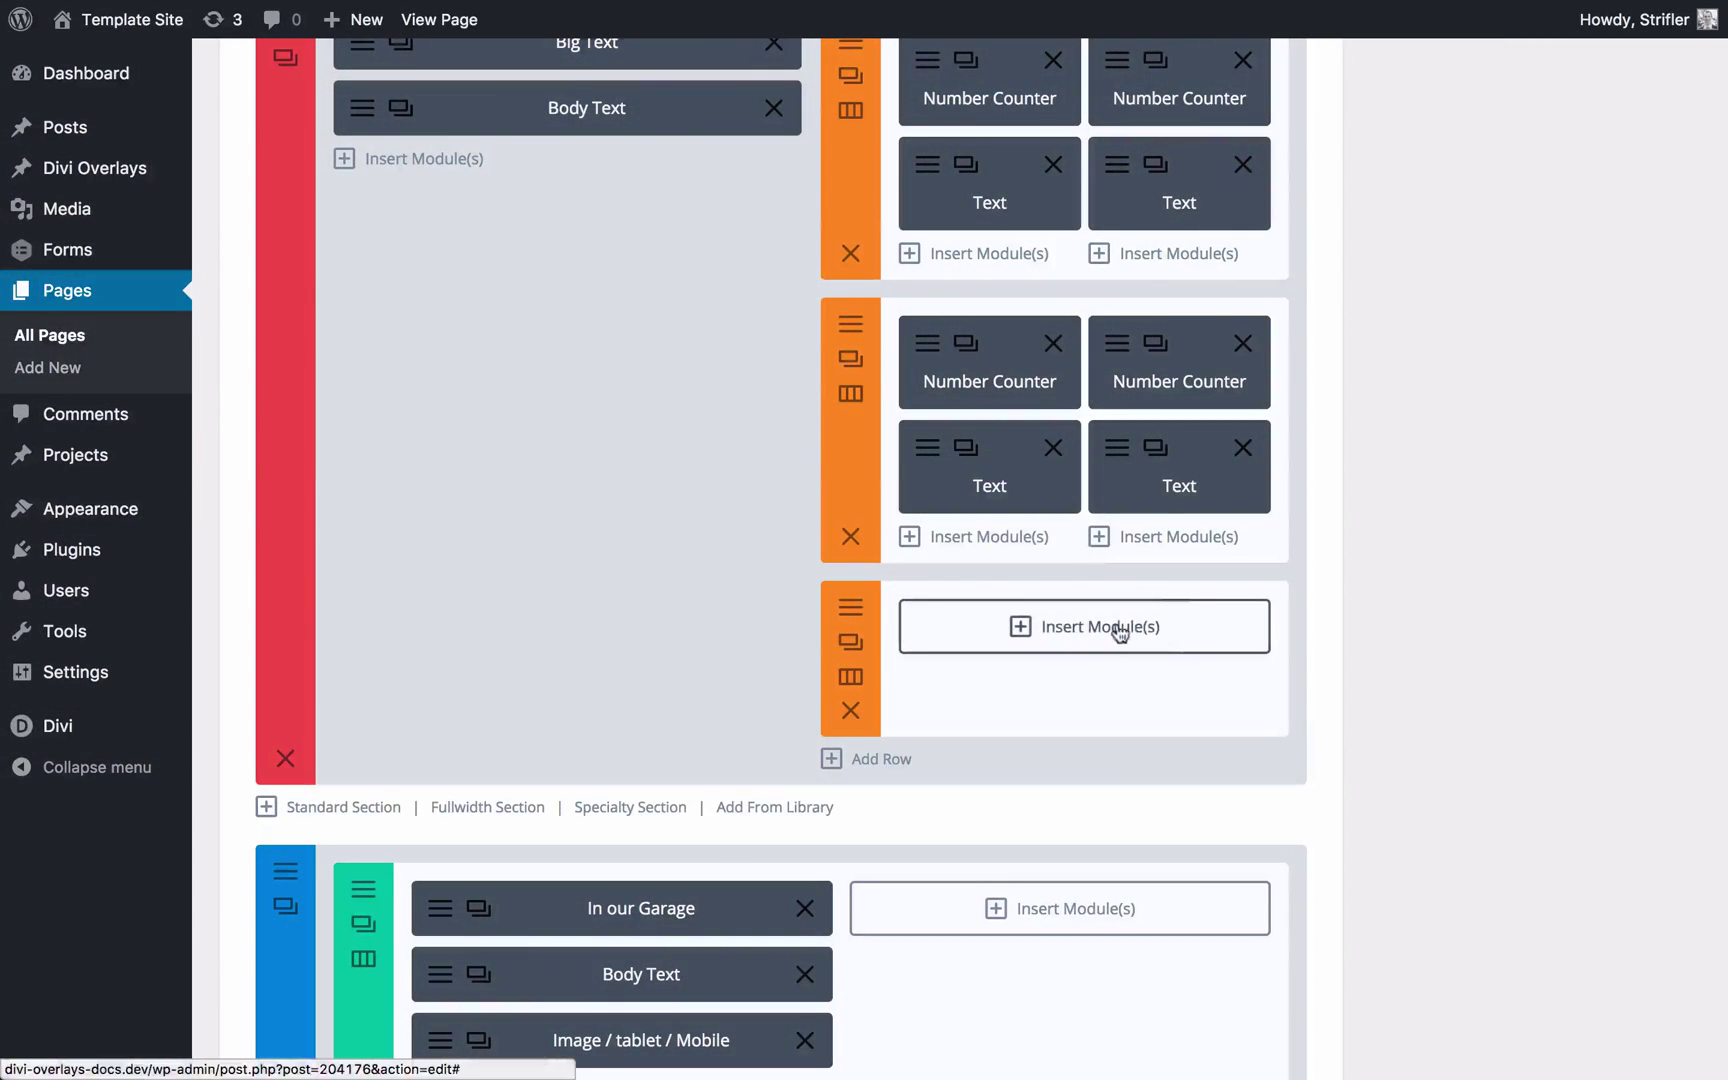
Insert a Button module into the new row
left_click(1118, 628)
scroll(1108, 800, "down", 5)
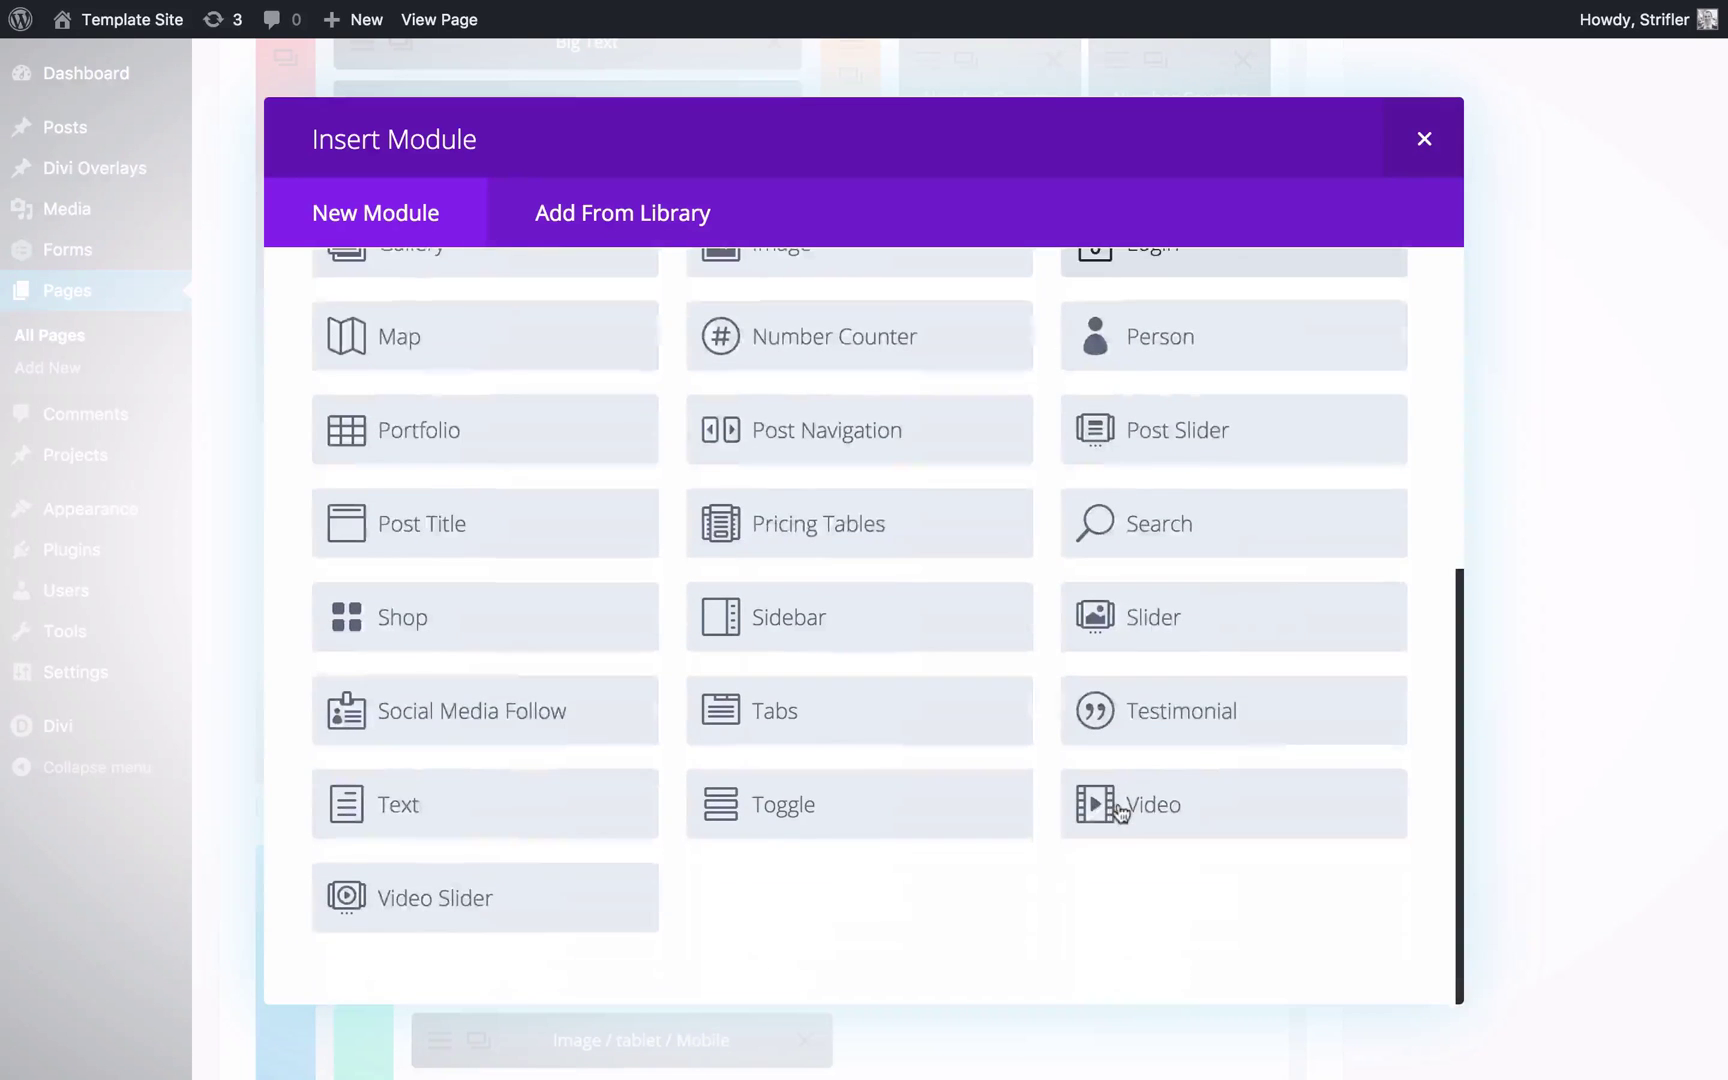
scroll(1075, 700, "up", 5)
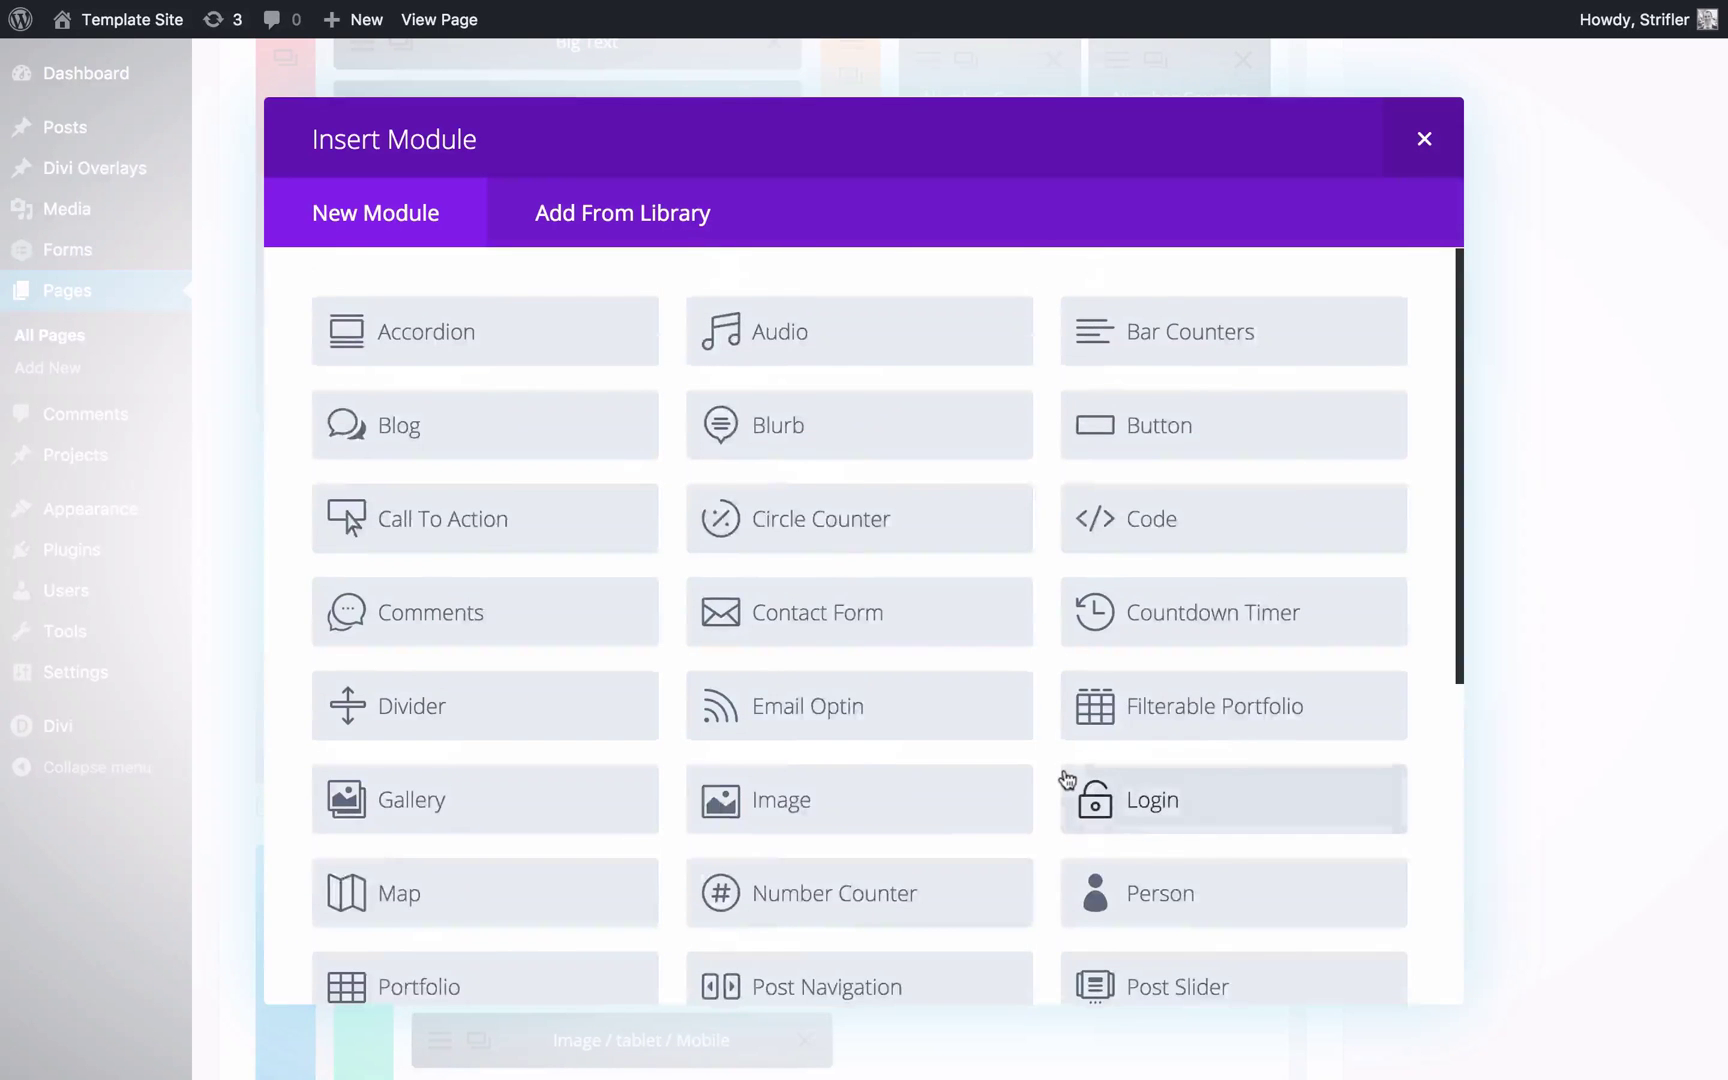
left_click(1208, 448)
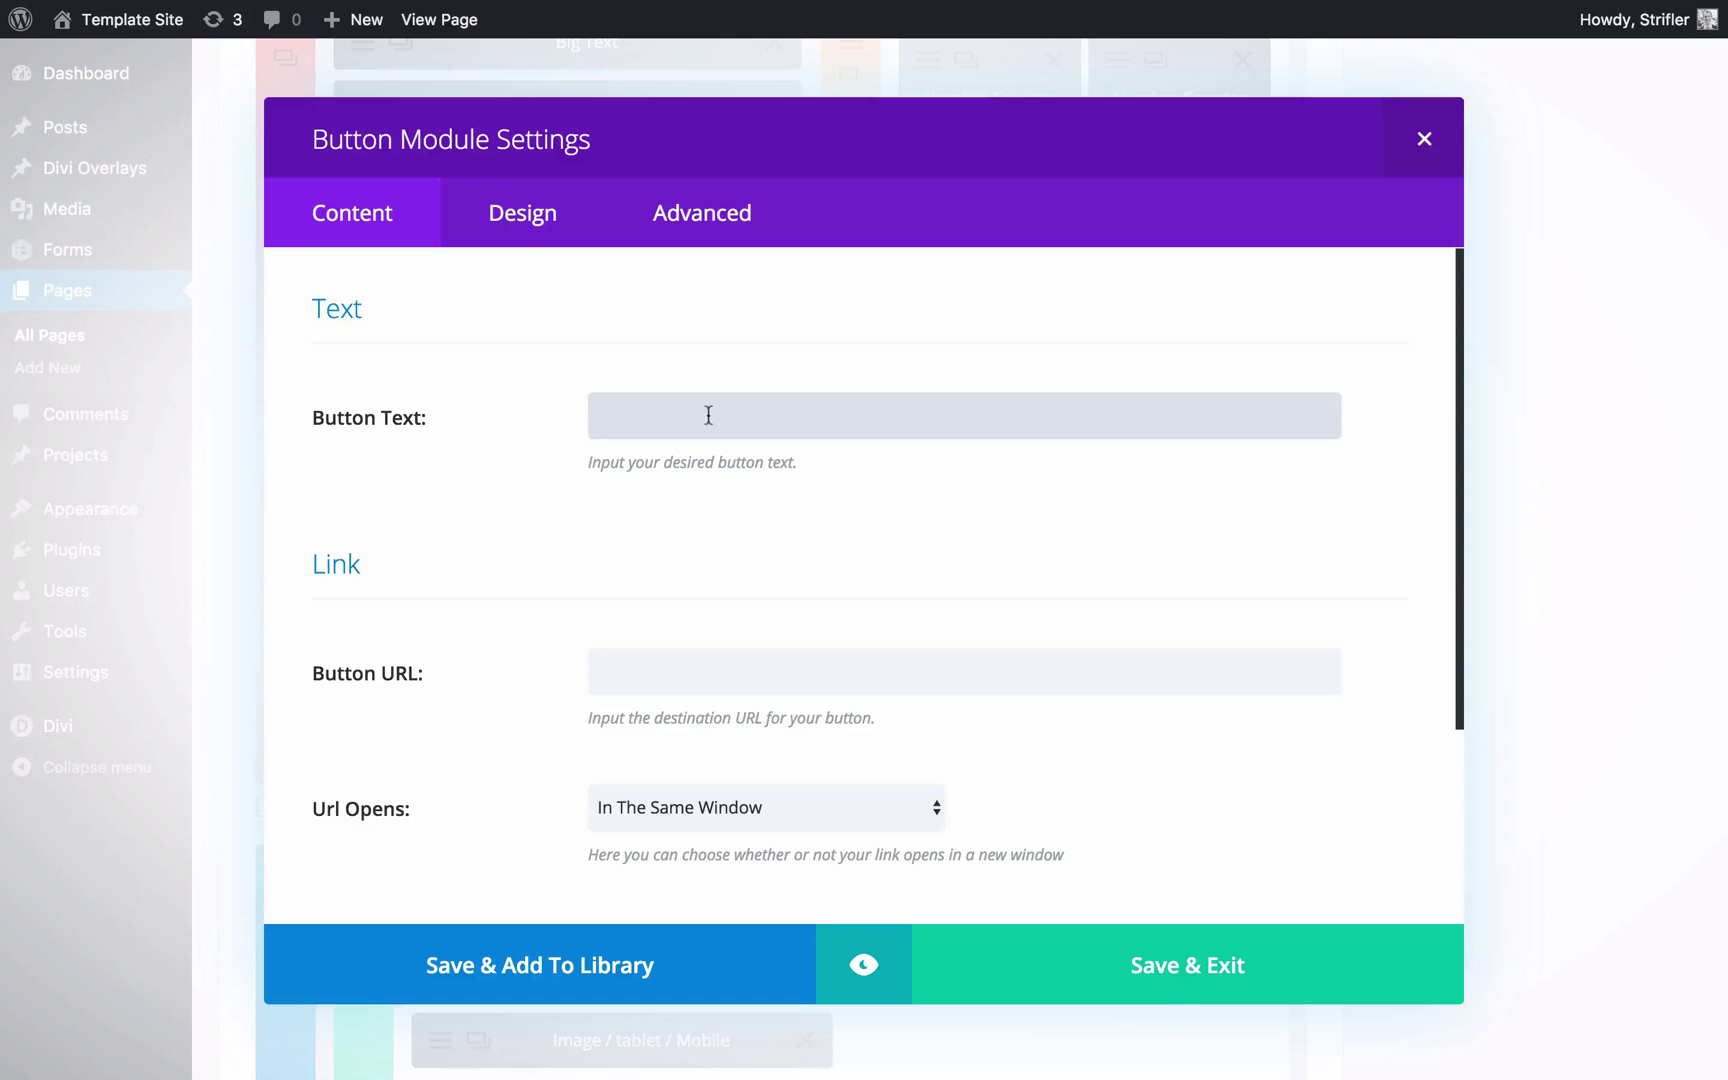
Label the button 'Test Overlay' and enter '#open' as its Button URL
type("Test Overlay")
scroll(686, 585, "down", 3)
left_click(671, 498)
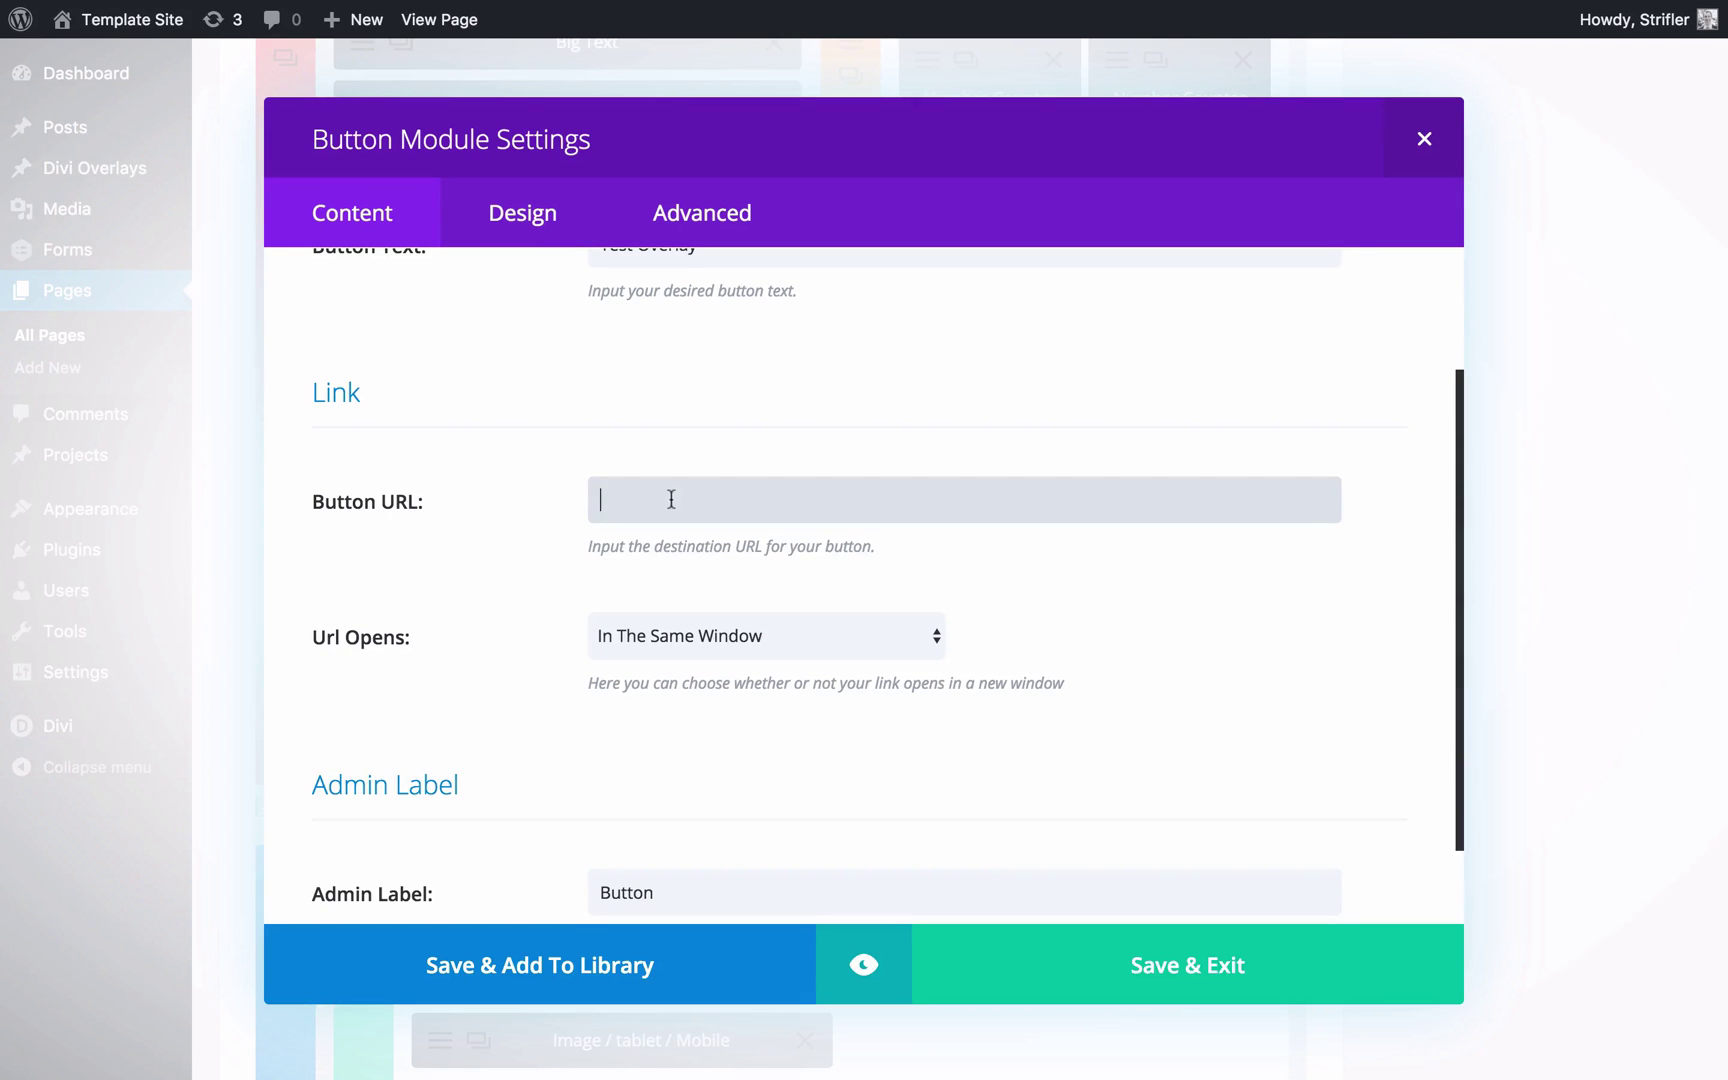
type("#")
type("open")
Rework the Button URL through several retypes, settling on the '#open' link
key("BackSpace")
key("BackSpace")
key("BackSpace")
key("BackSpace")
key("BackSpace")
type("#")
key("BackSpace")
type("open")
key("BackSpace")
key("BackSpace")
key("BackSpace")
key("BackSpace")
type("https//google.com/")
key("BackSpace")
key("BackSpace")
key("BackSpace")
key("BackSpace")
key("BackSpace")
key("BackSpace")
key("BackSpace")
key("BackSpace")
key("BackSpace")
key("BackSpace")
key("BackSpace")
key("BackSpace")
key("BackSpace")
key("BackSpace")
key("BackSpace")
key("BackSpace")
key("BackSpace")
key("BackSpace")
type("#open-")
key("BackSpace")
key("BackSpace")
key("BackSpace")
key("BackSpace")
key("BackSpace")
type("open")
Bring up the button's Advanced CSS ID and class settings
scroll(1041, 671, "down", 2)
scroll(1042, 673, "up", 1)
scroll(1042, 673, "up", 2)
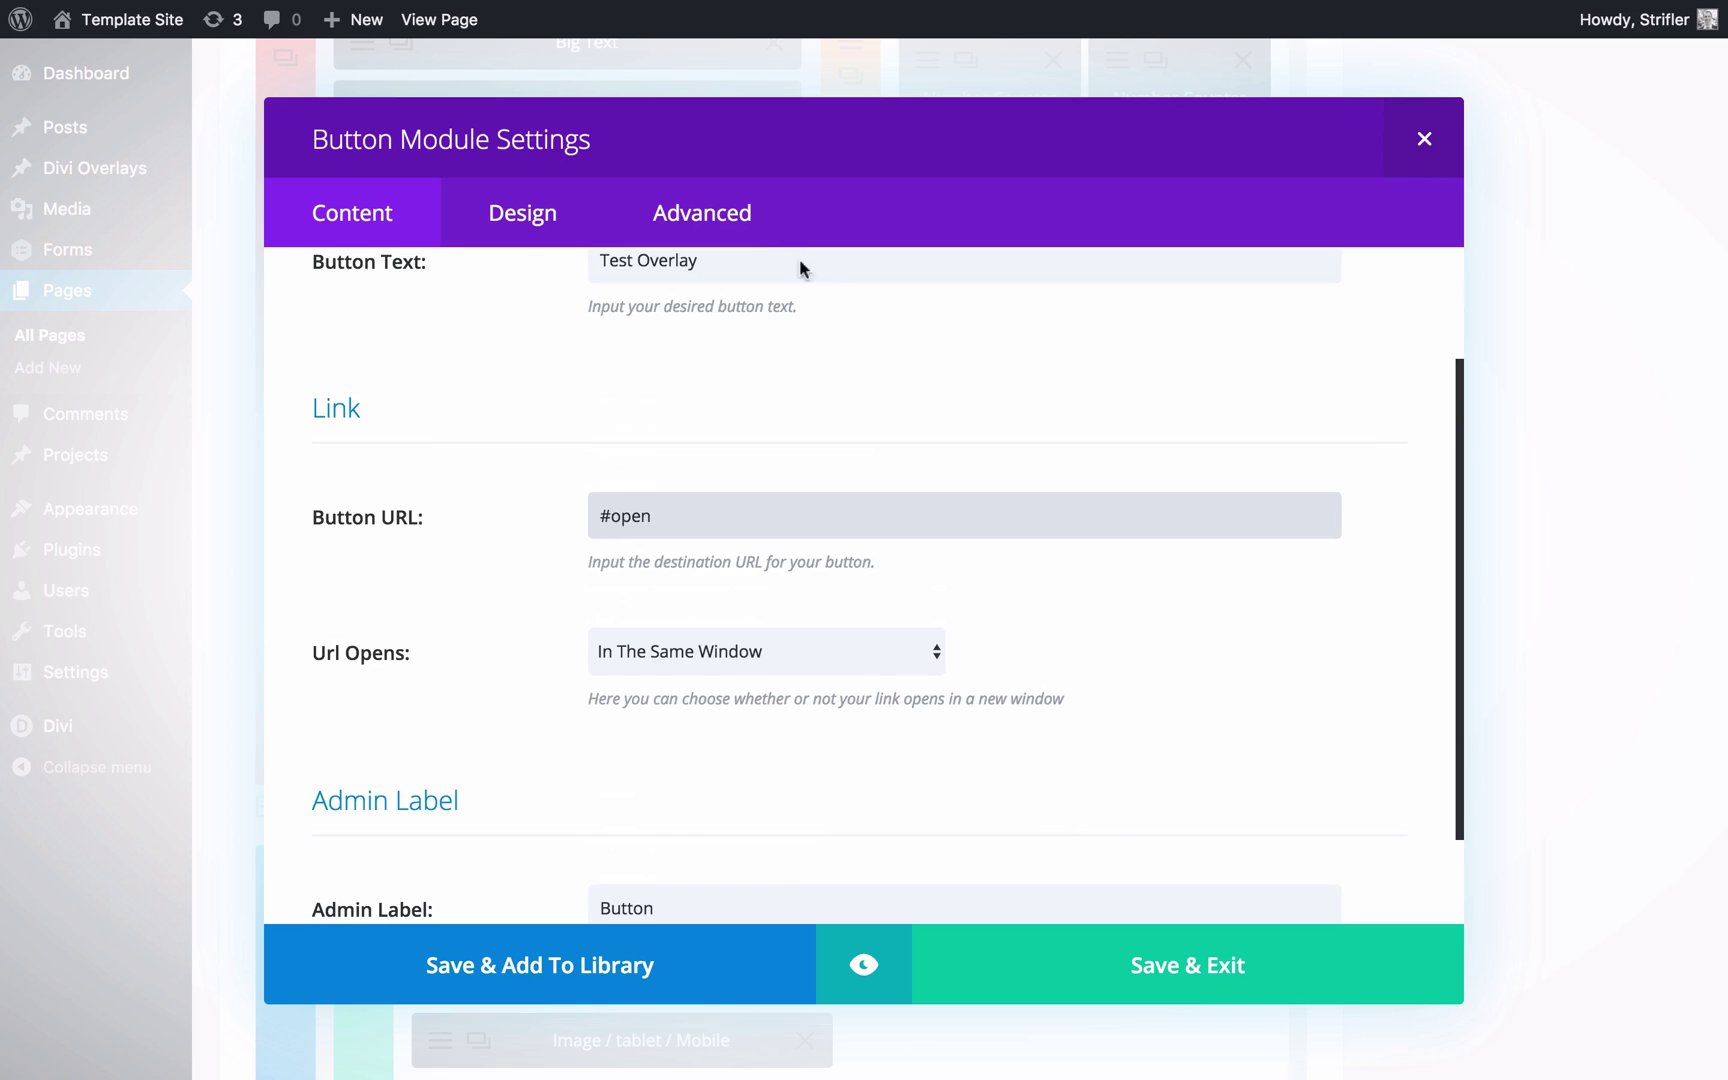
left_click(714, 228)
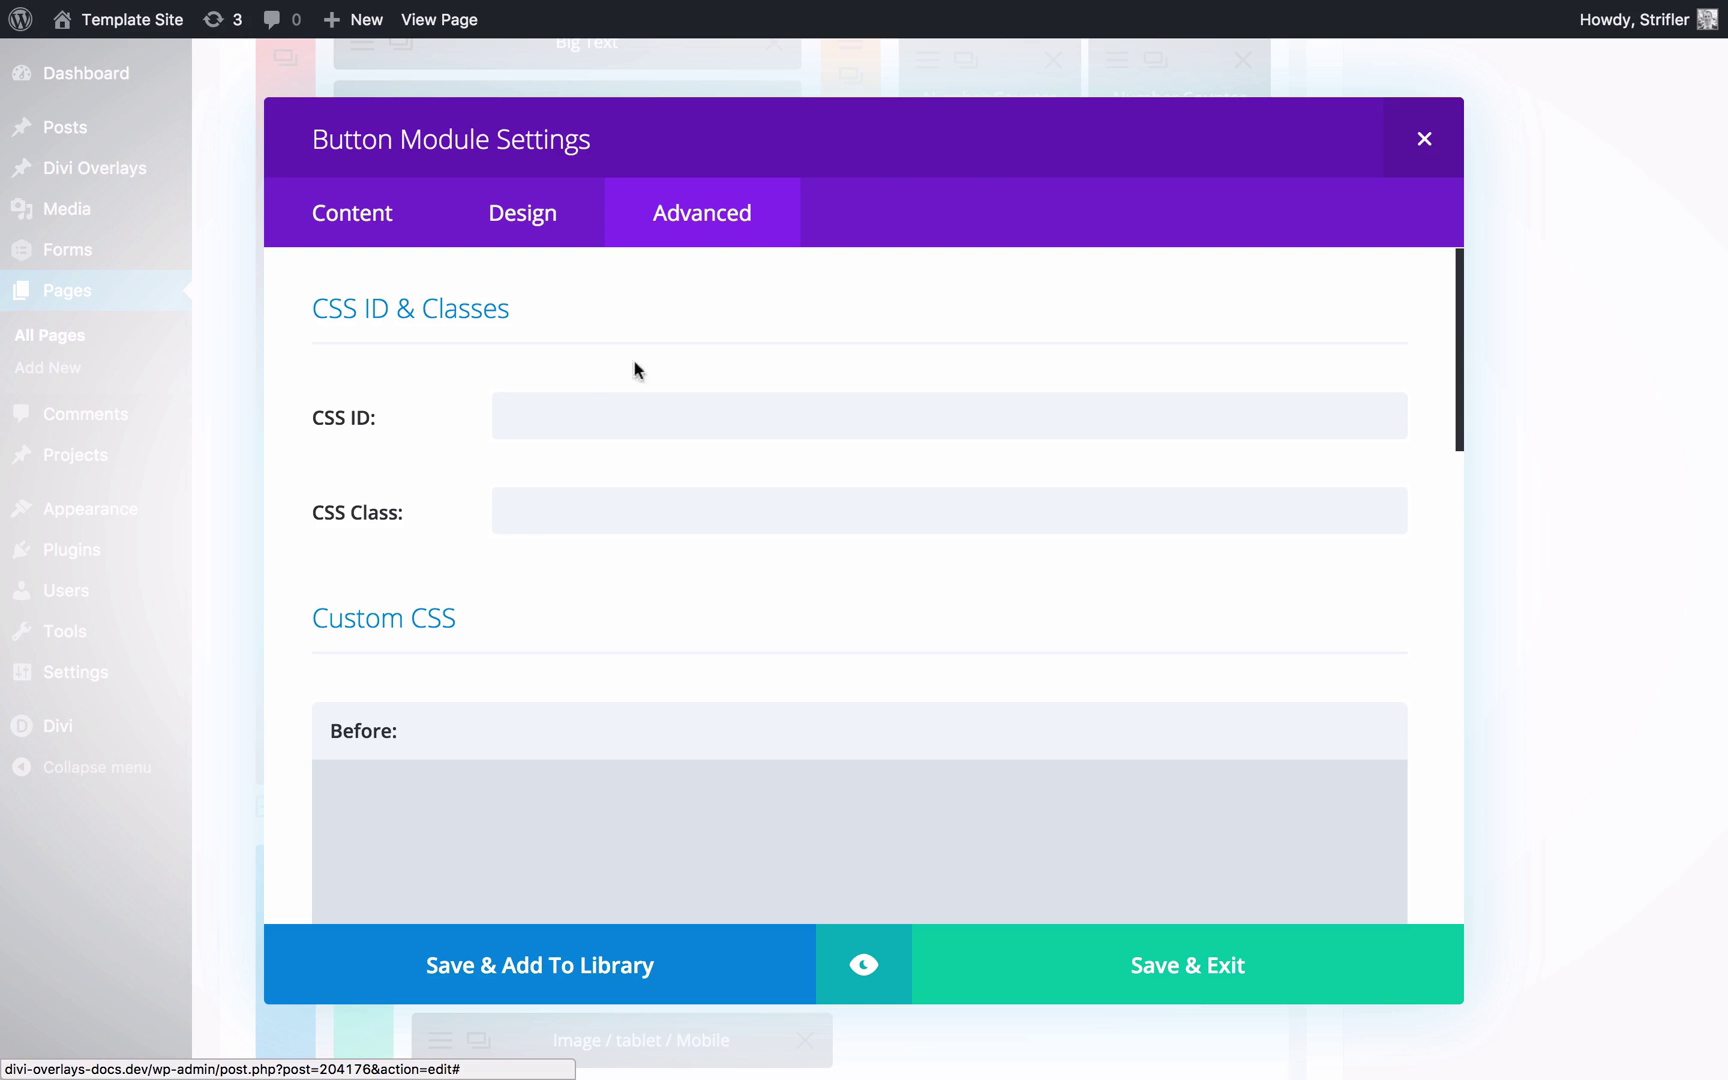
Copy the Contact Form Overlay's CSS ID overlay_unique_id_204286 from its Manual Triggers settings
left_click(600, 407)
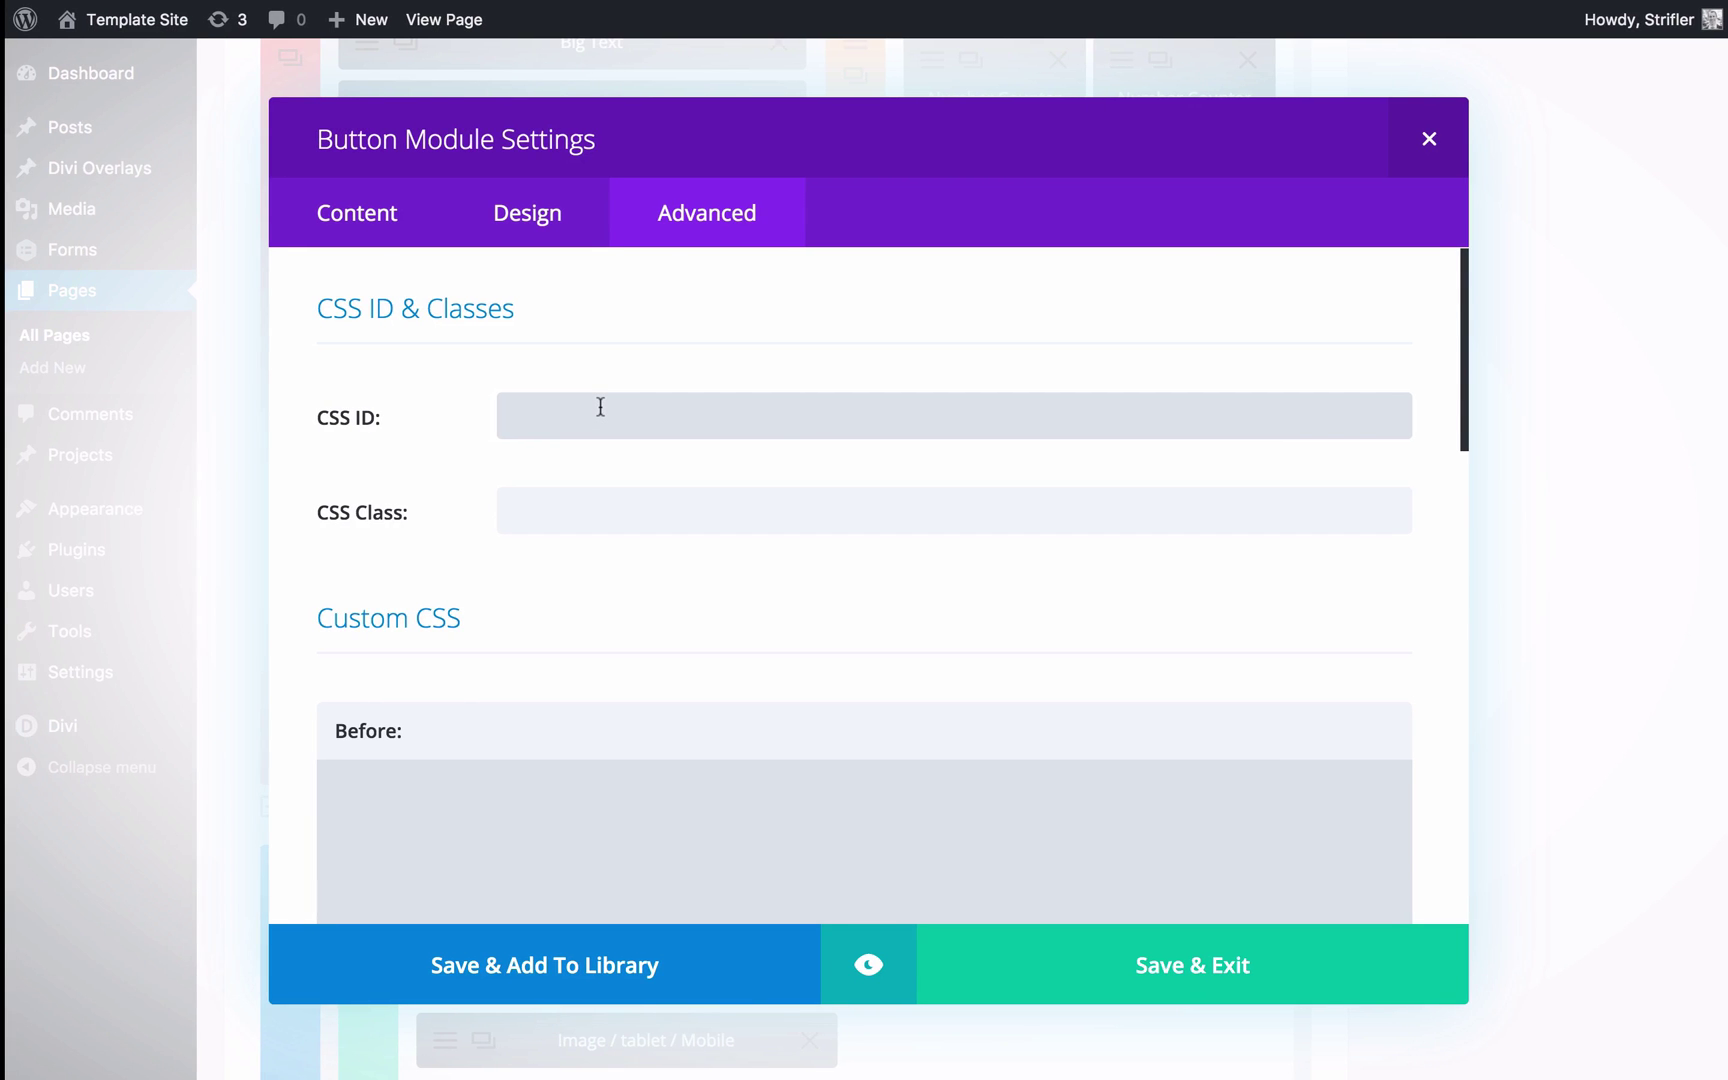
mouse_move(345, 10)
left_click(240, 56)
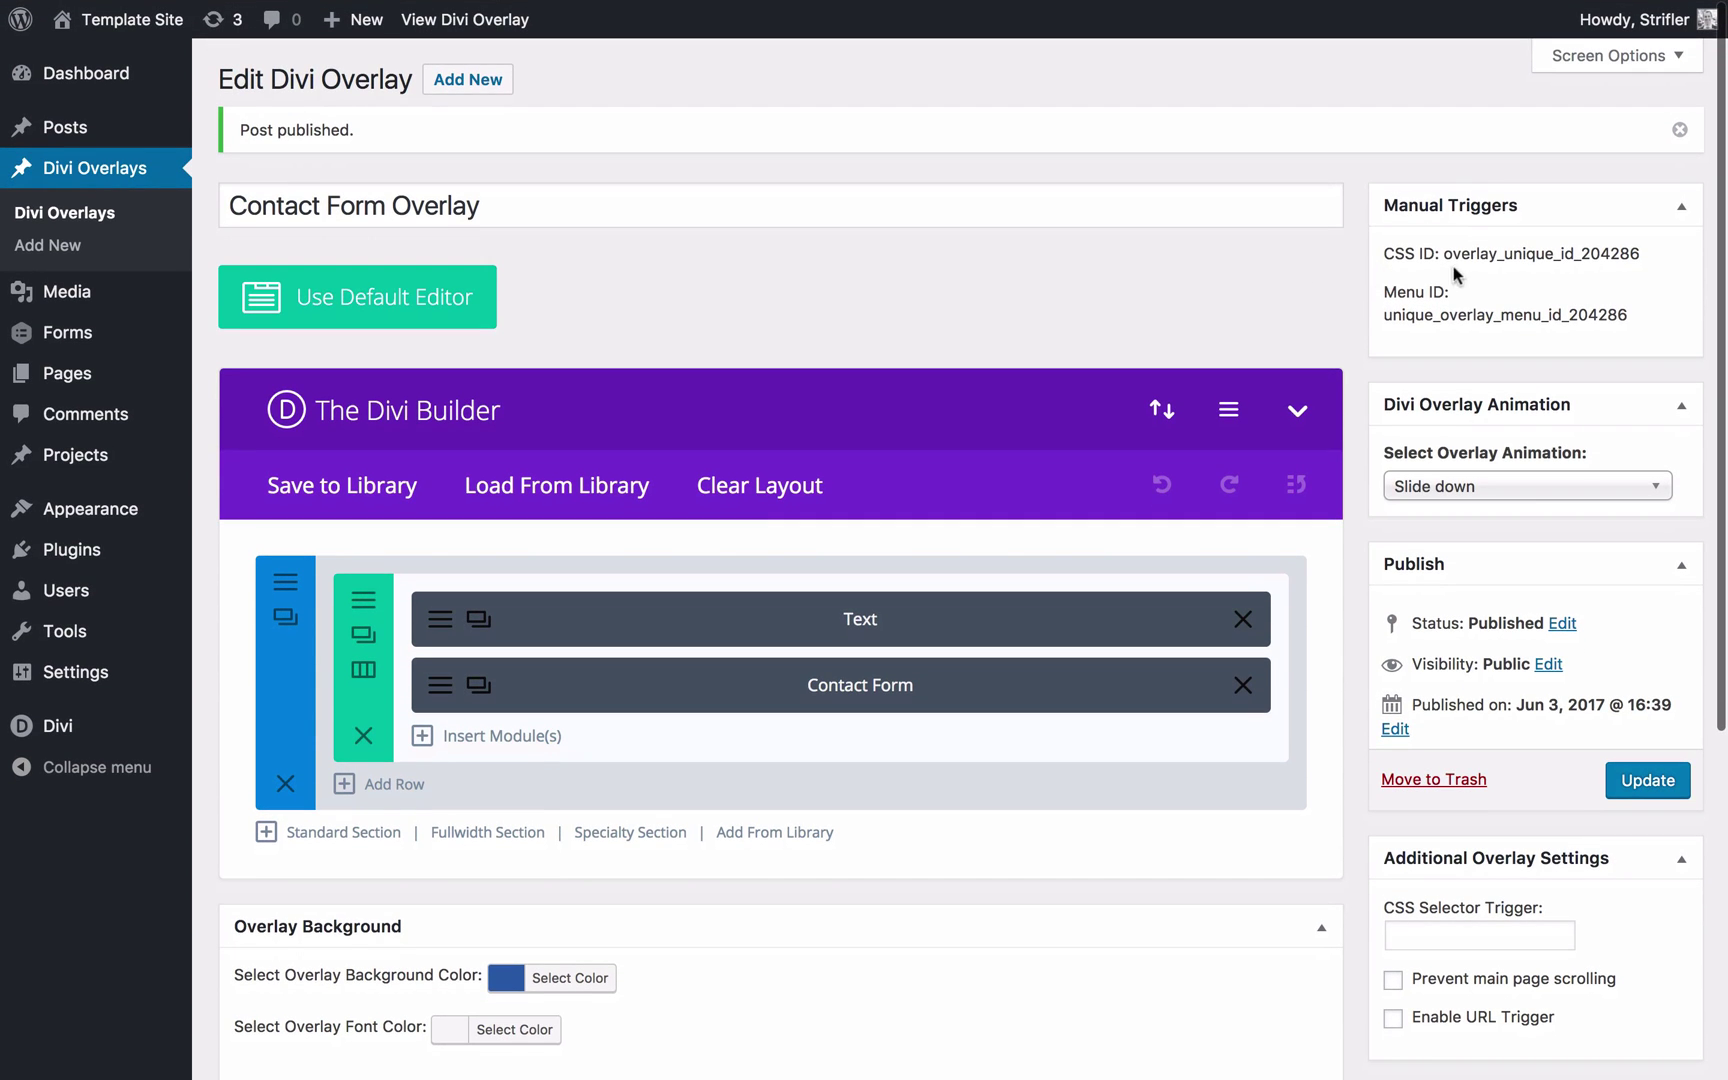
left_click_drag(1444, 258, 1652, 258)
right_click(1601, 257)
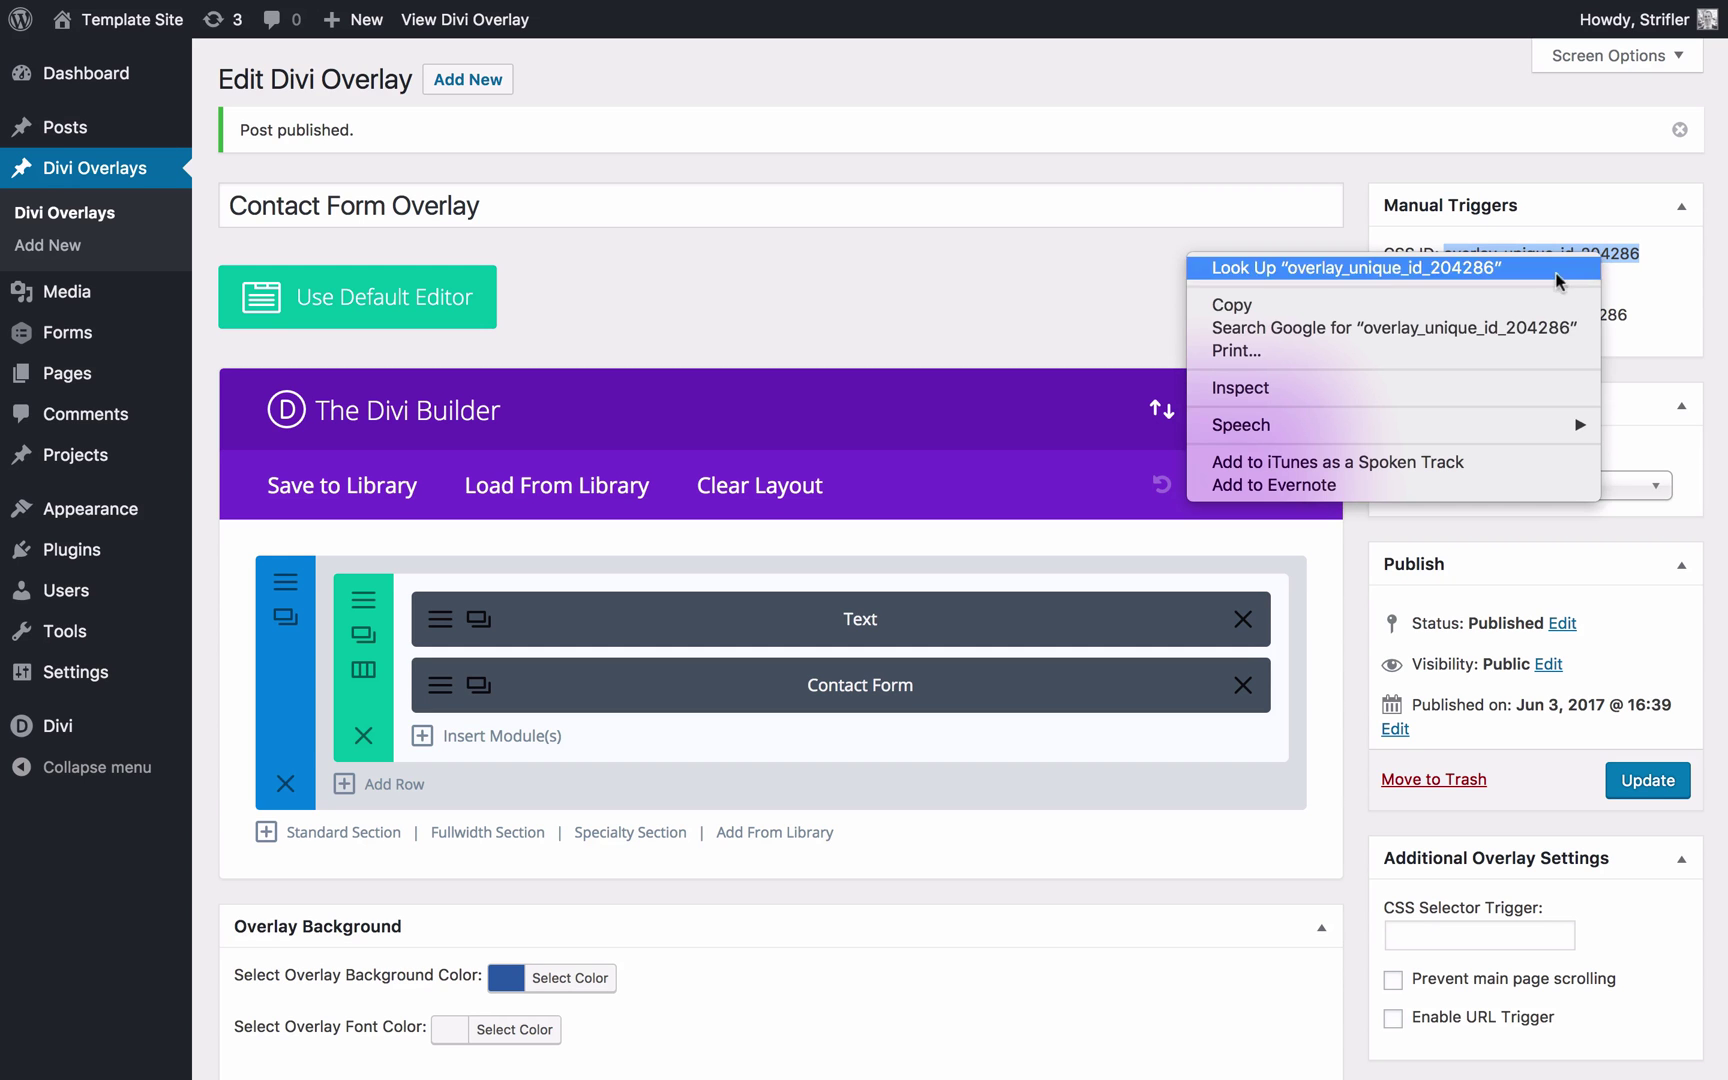
left_click(1312, 302)
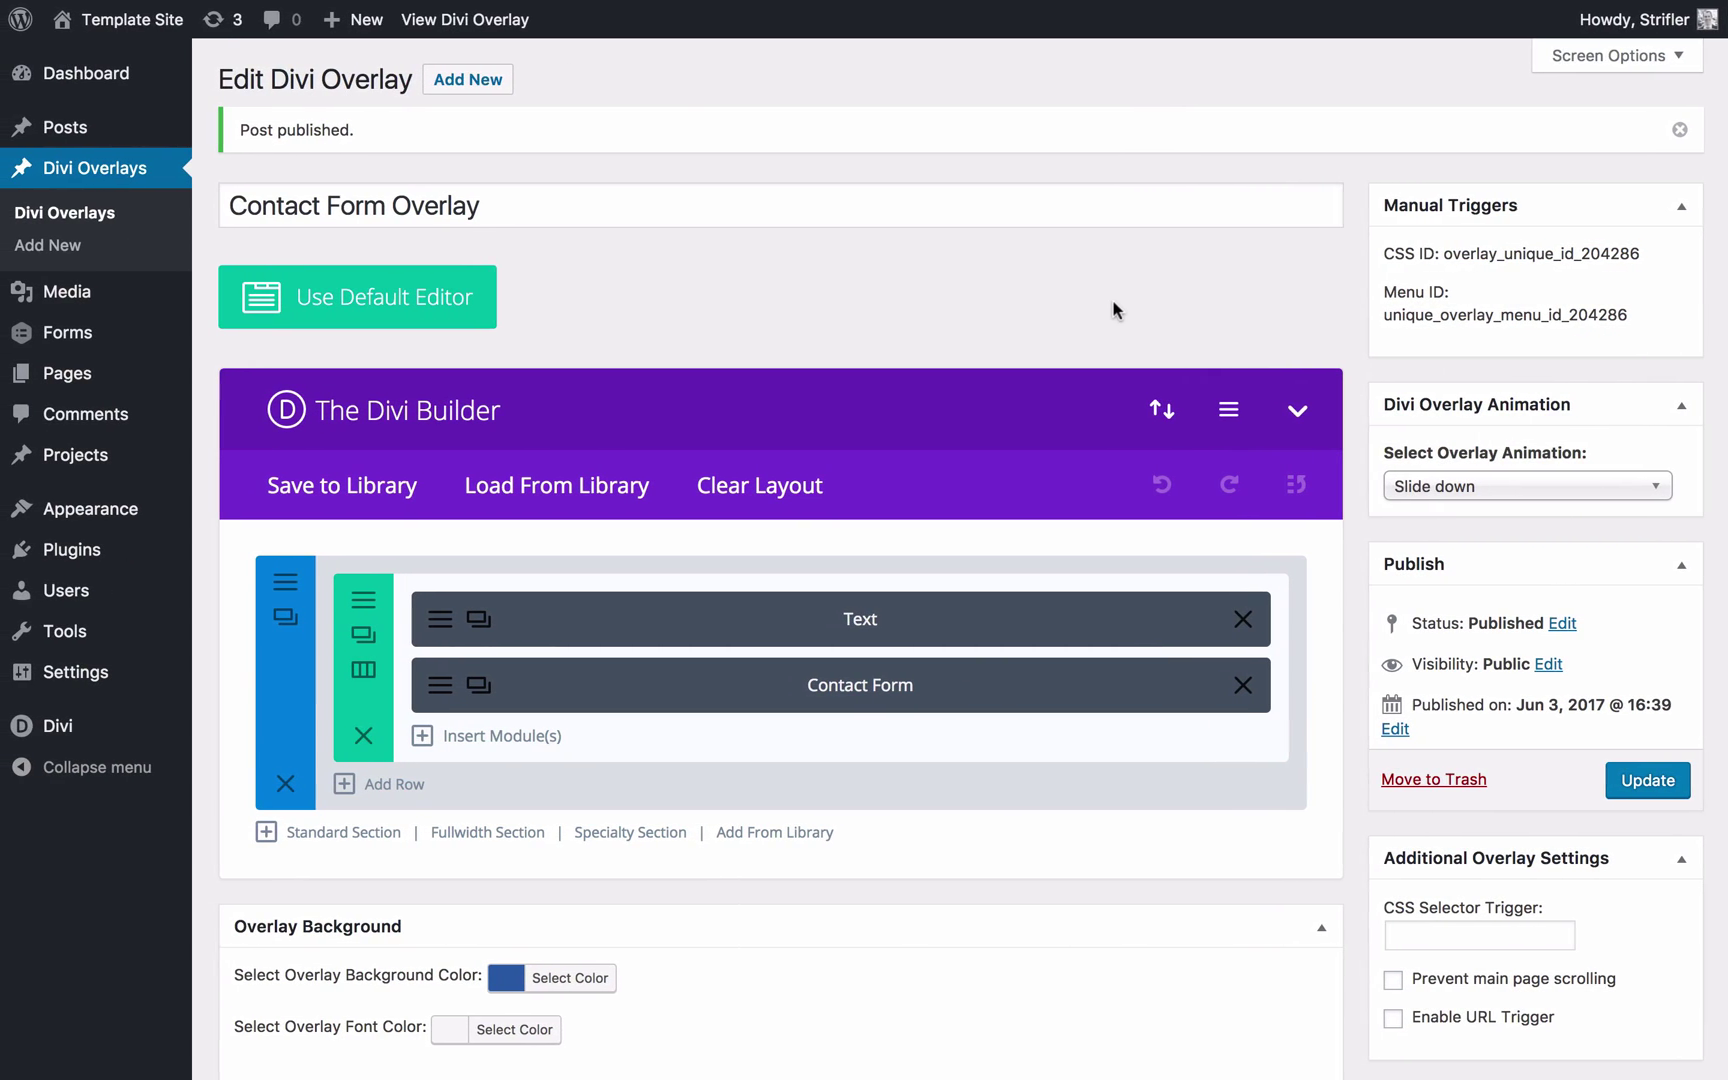
Paste overlay_unique_id_204286 into the button module's CSS ID field
left_click(447, 44)
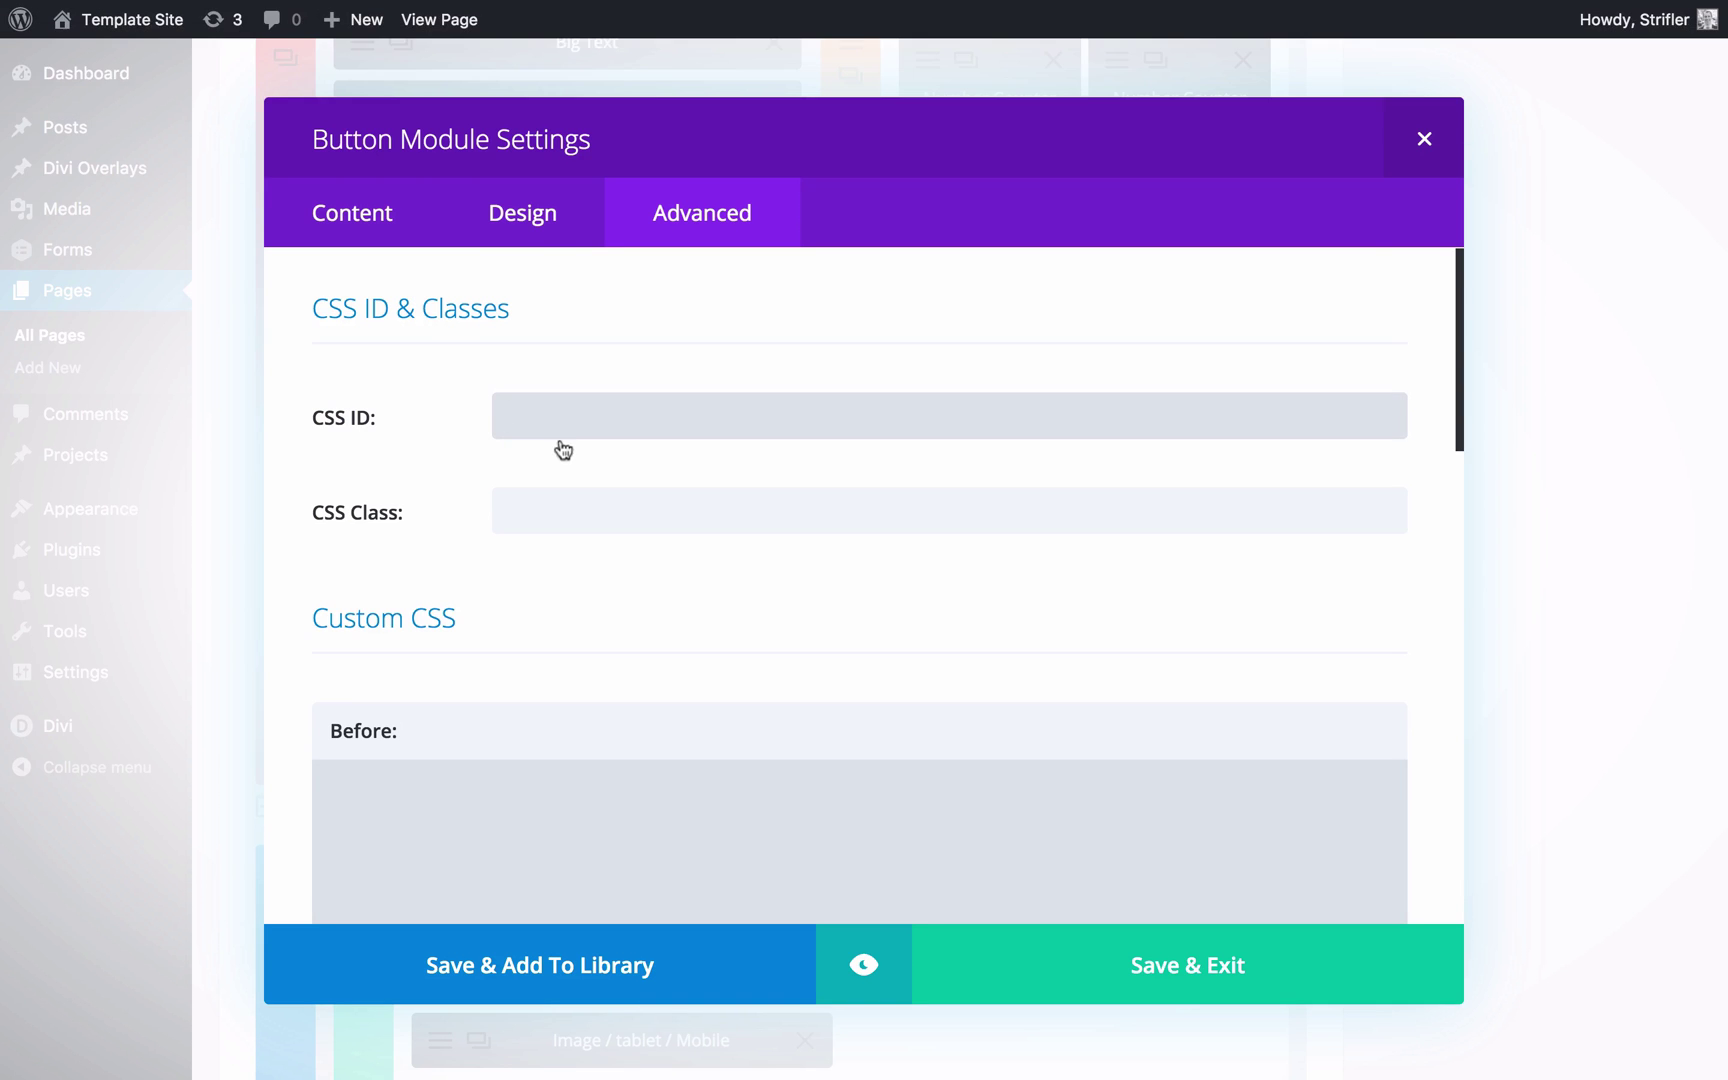
left_click(562, 428)
key("super+v")
Save the button, update the Garage Layout page, and view it live
left_click(1147, 983)
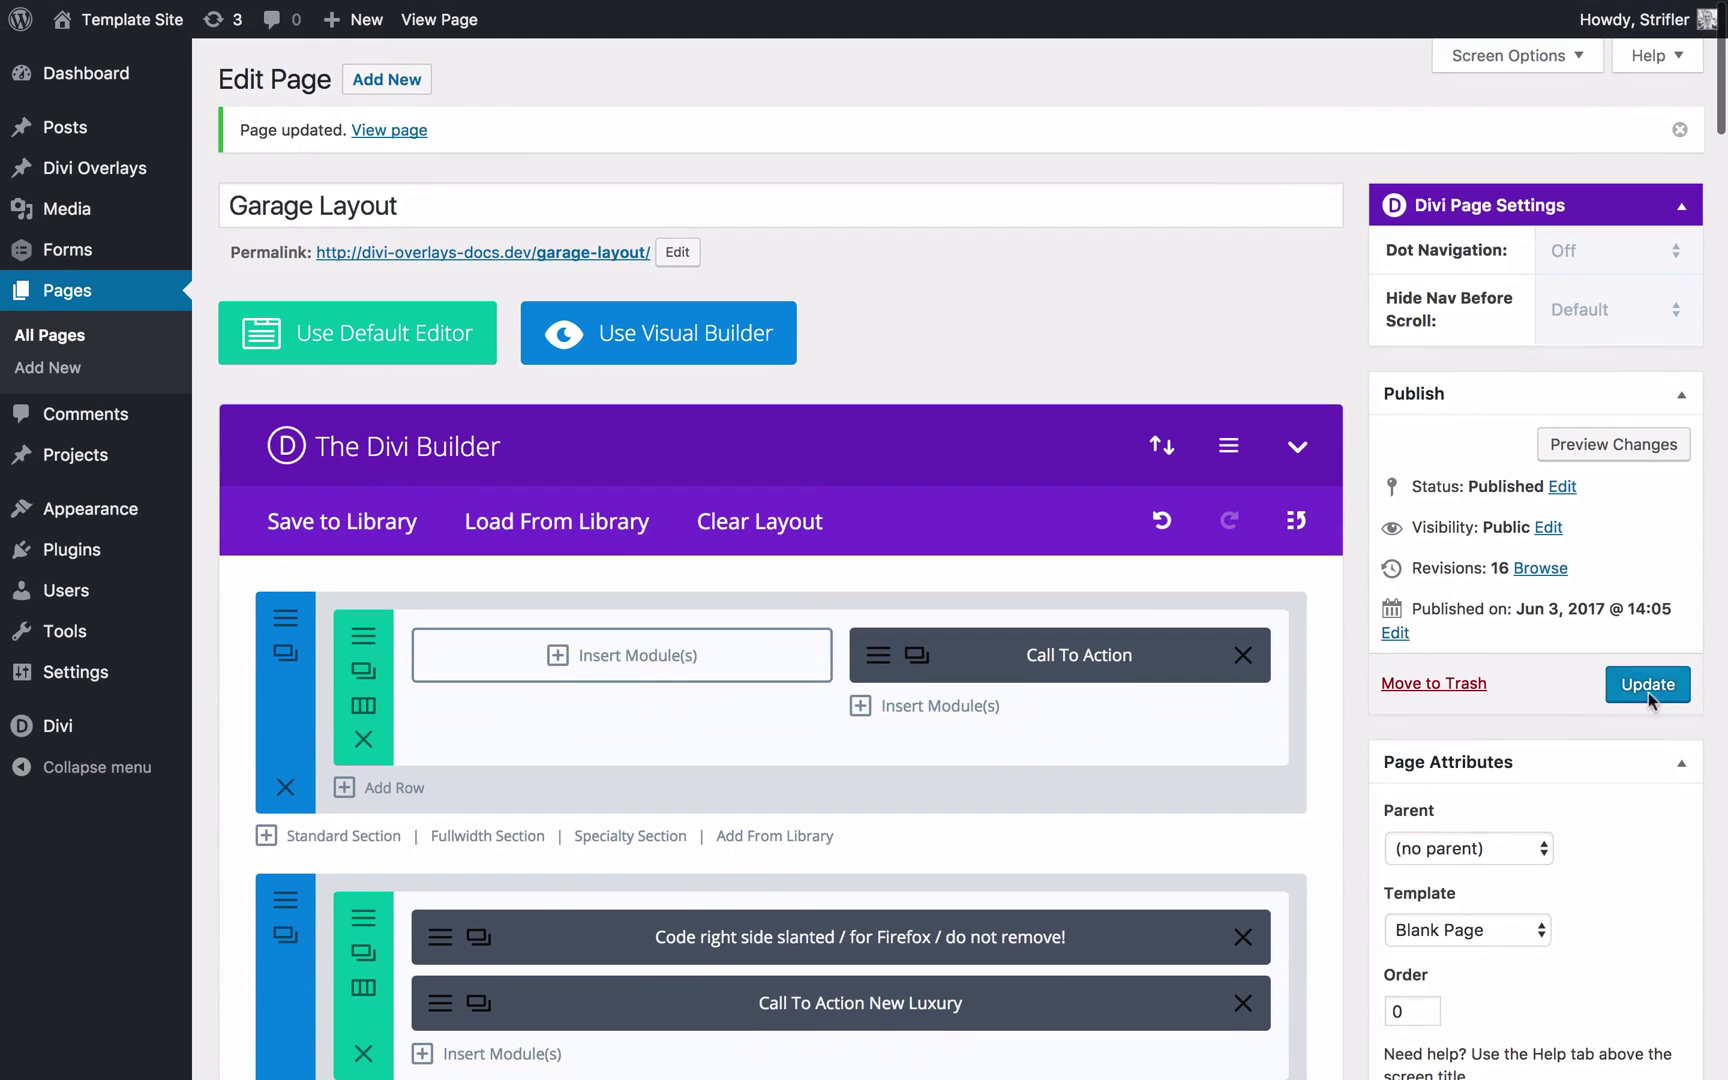
left_click(1648, 731)
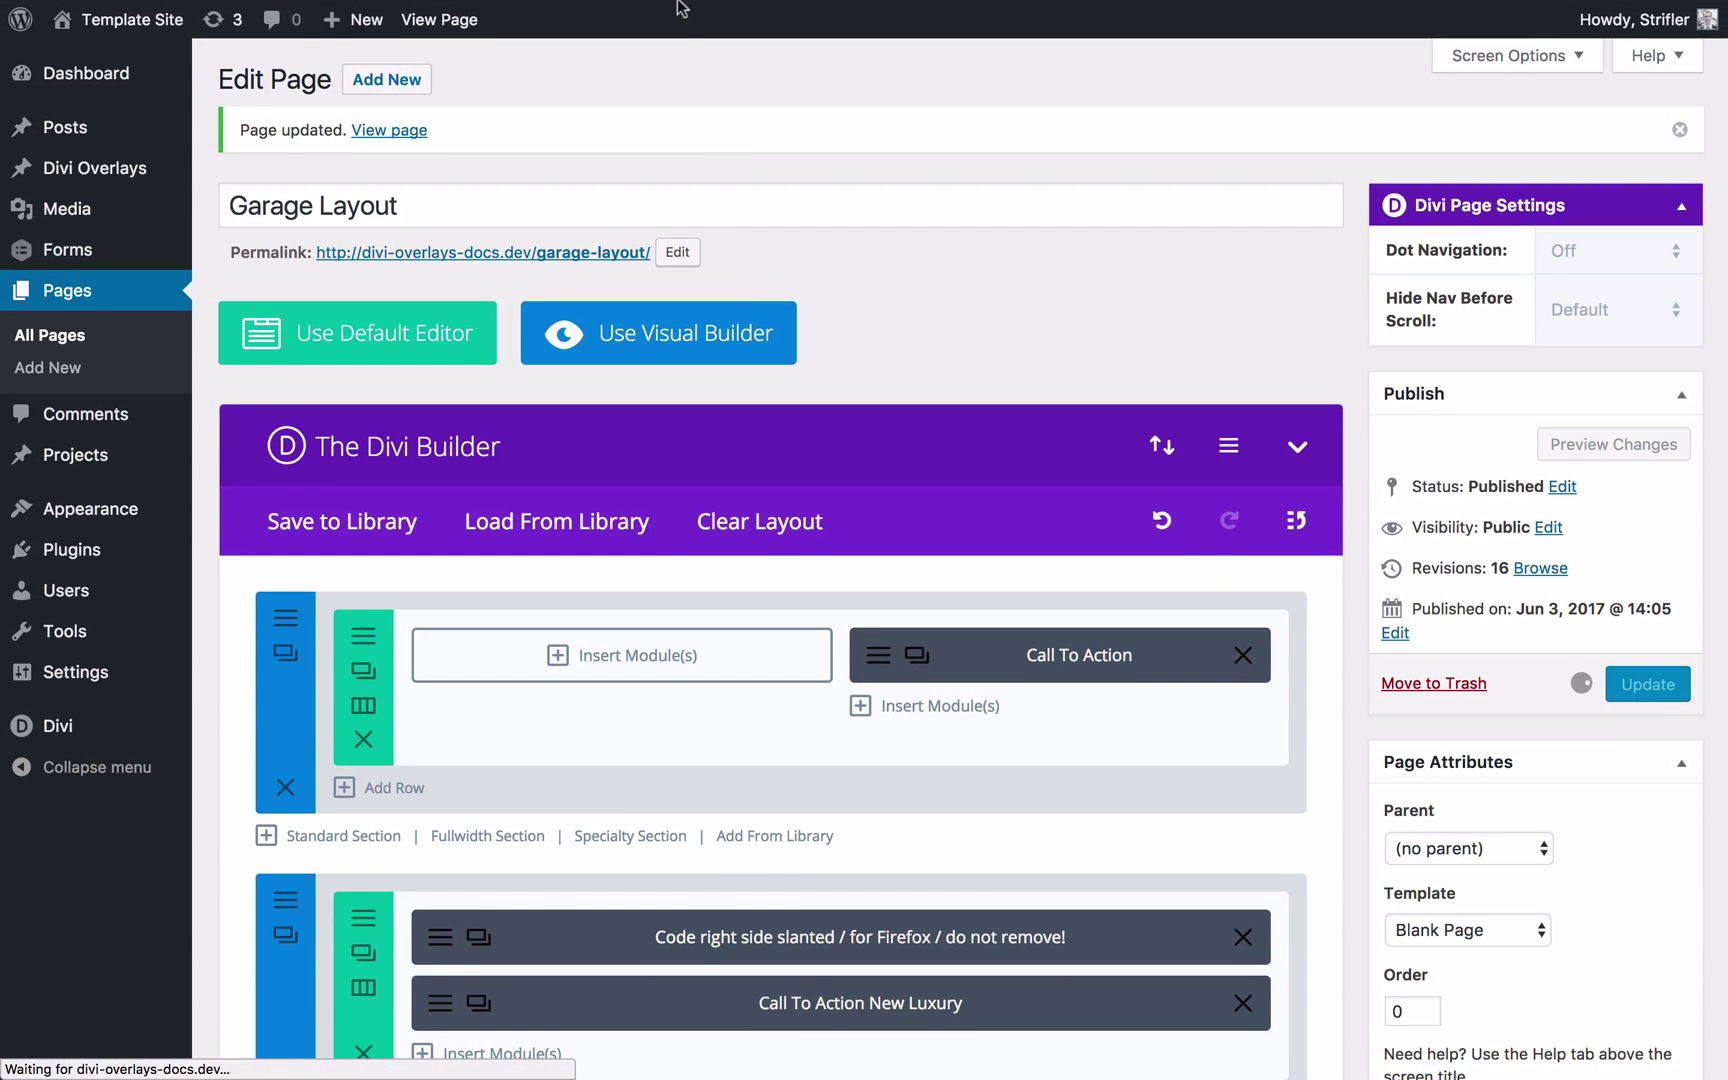
mouse_move(677, 5)
left_click(720, 55)
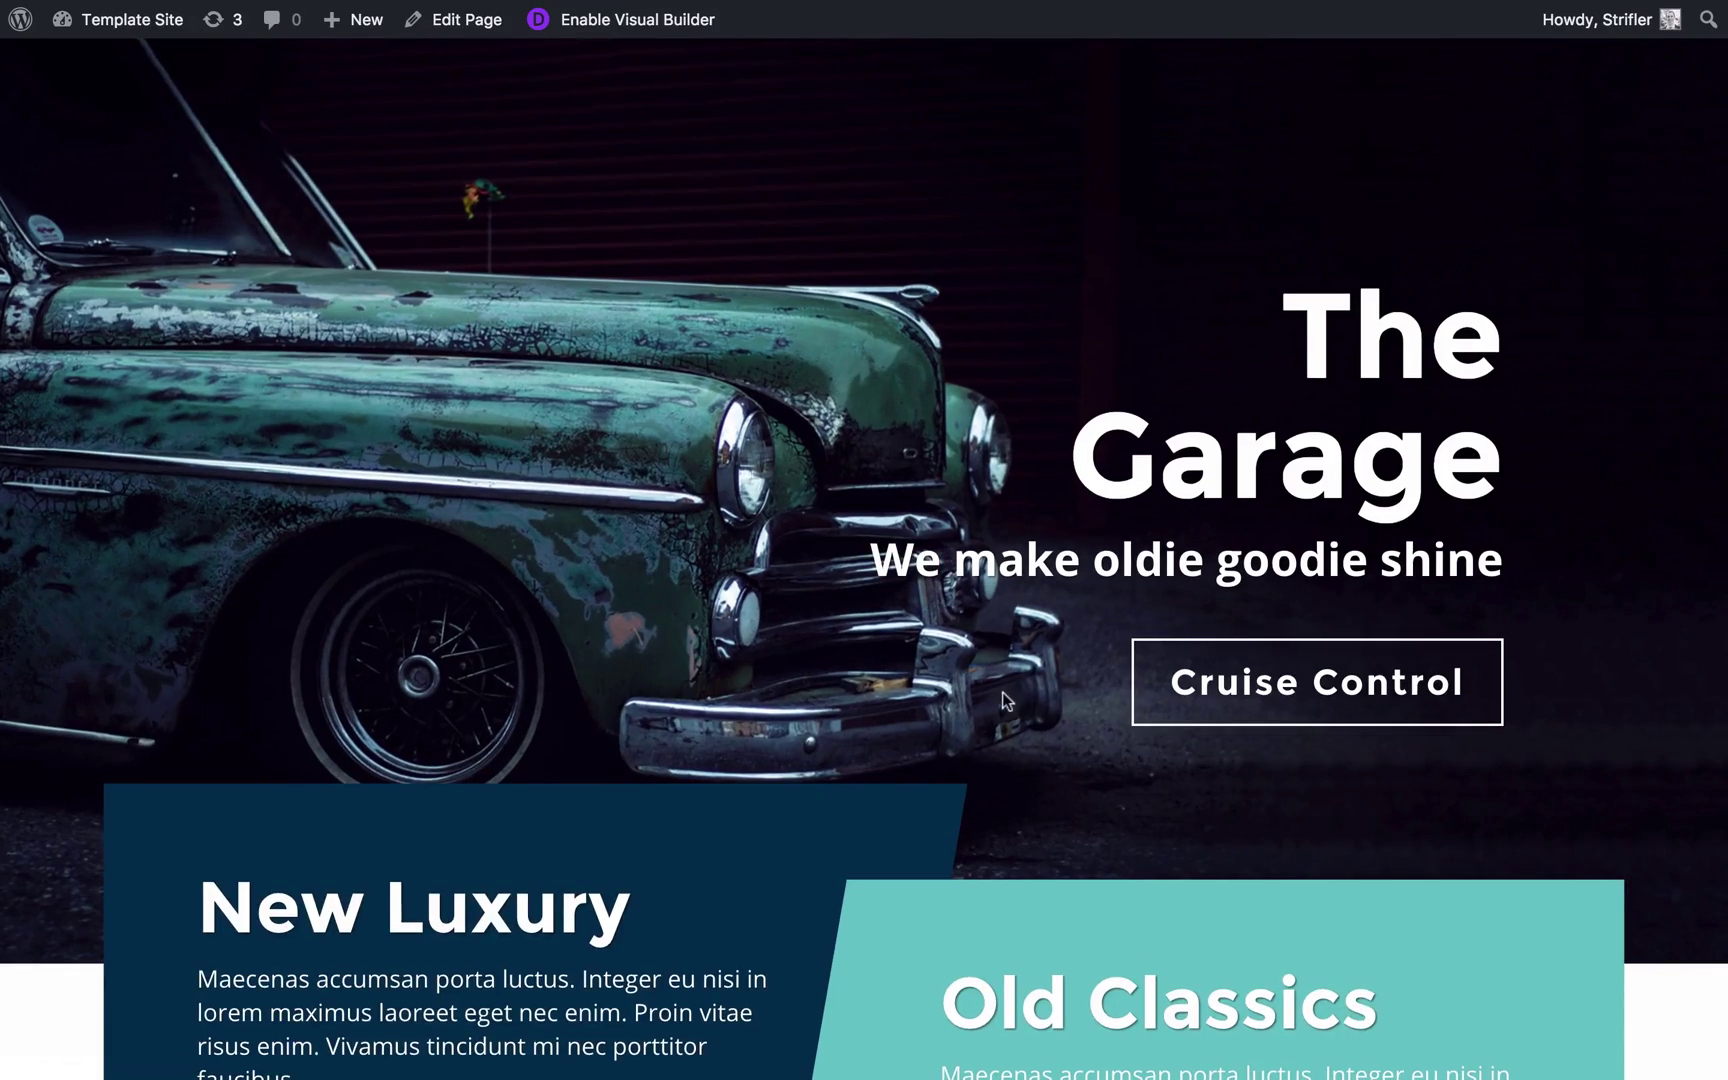
Scroll to Test Overlay on the live page, open the contact form overlay, then close it
scroll(1002, 691, "down", 8)
scroll(1002, 691, "down", 12)
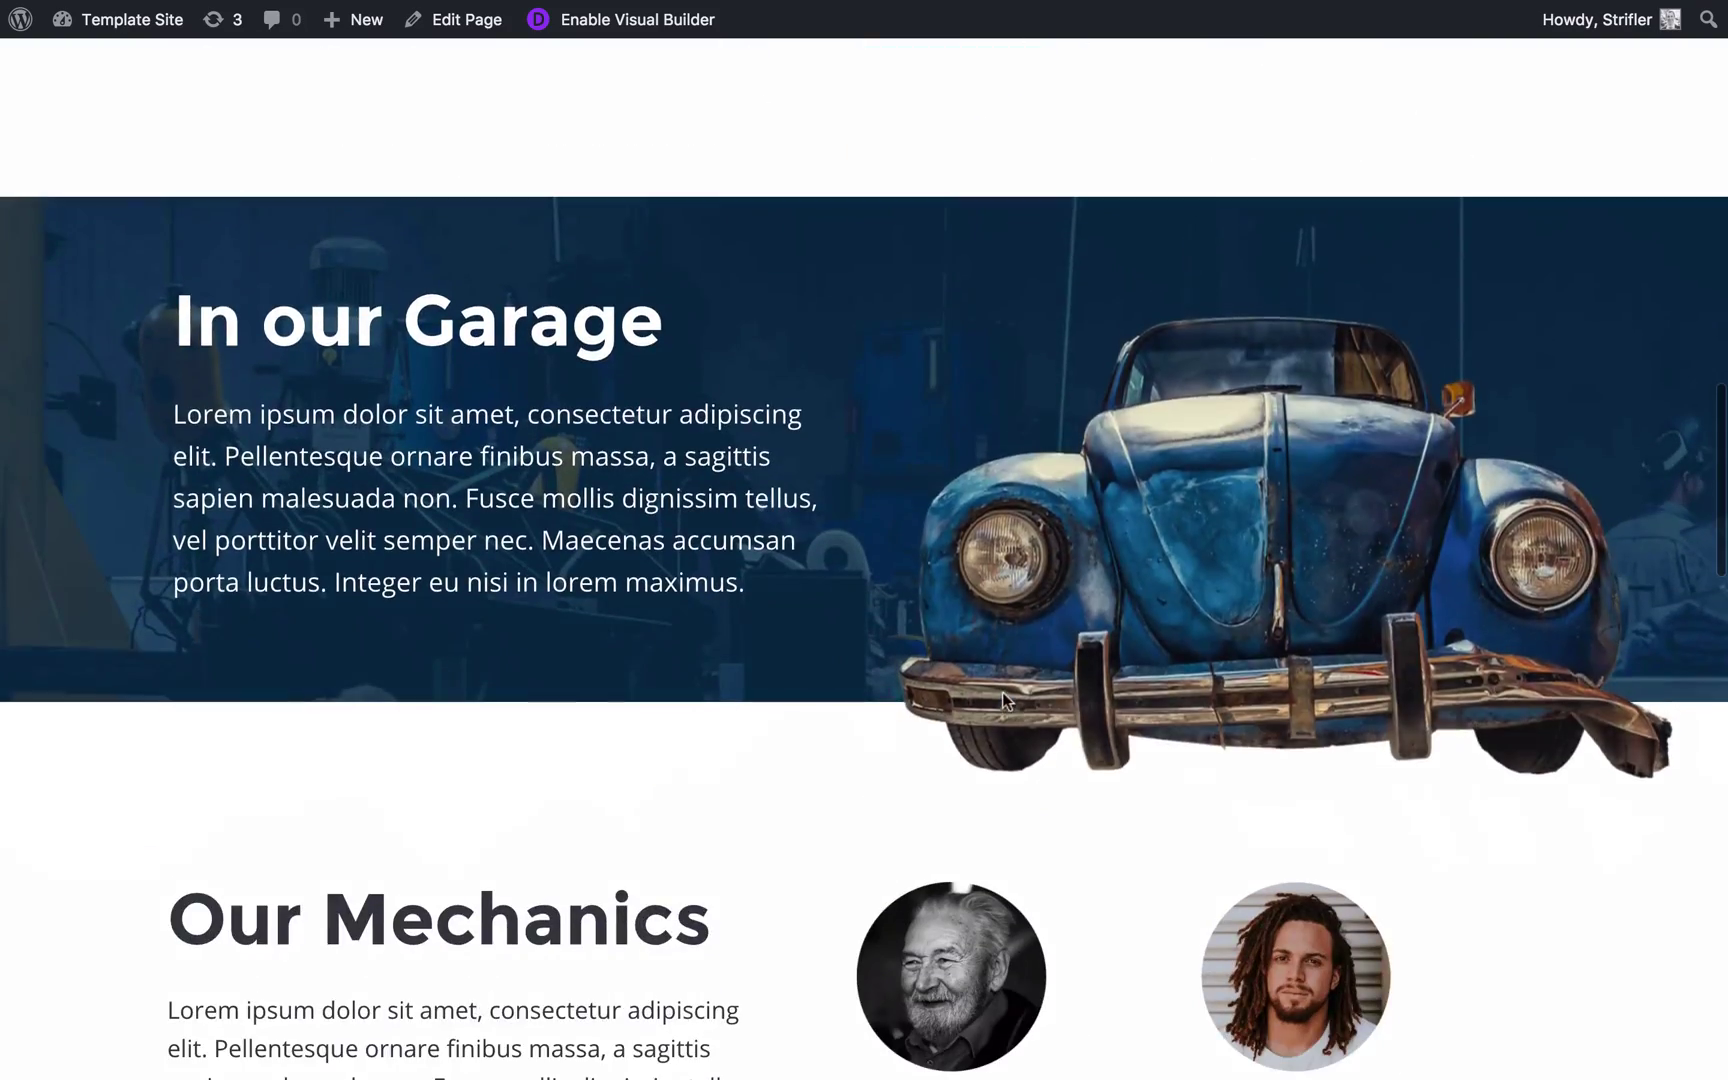
scroll(1002, 693, "down", 6)
scroll(1004, 699, "down", 20)
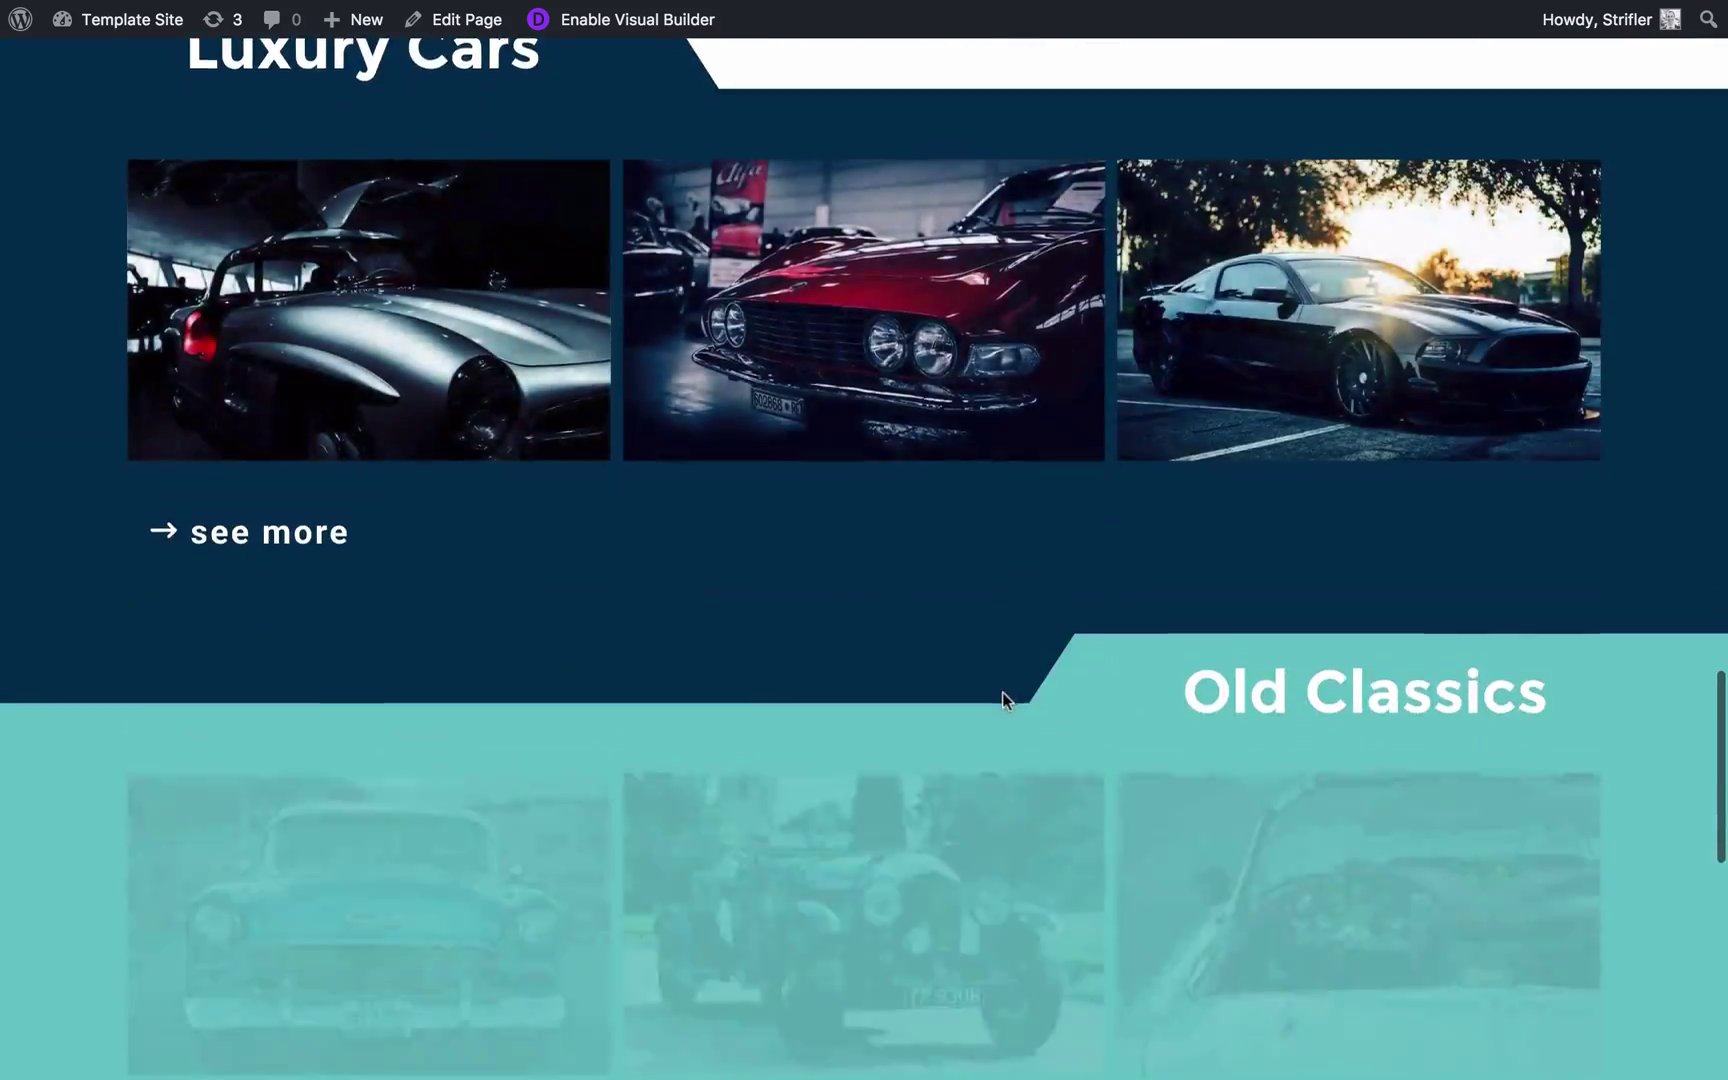
scroll(1002, 693, "up", 20)
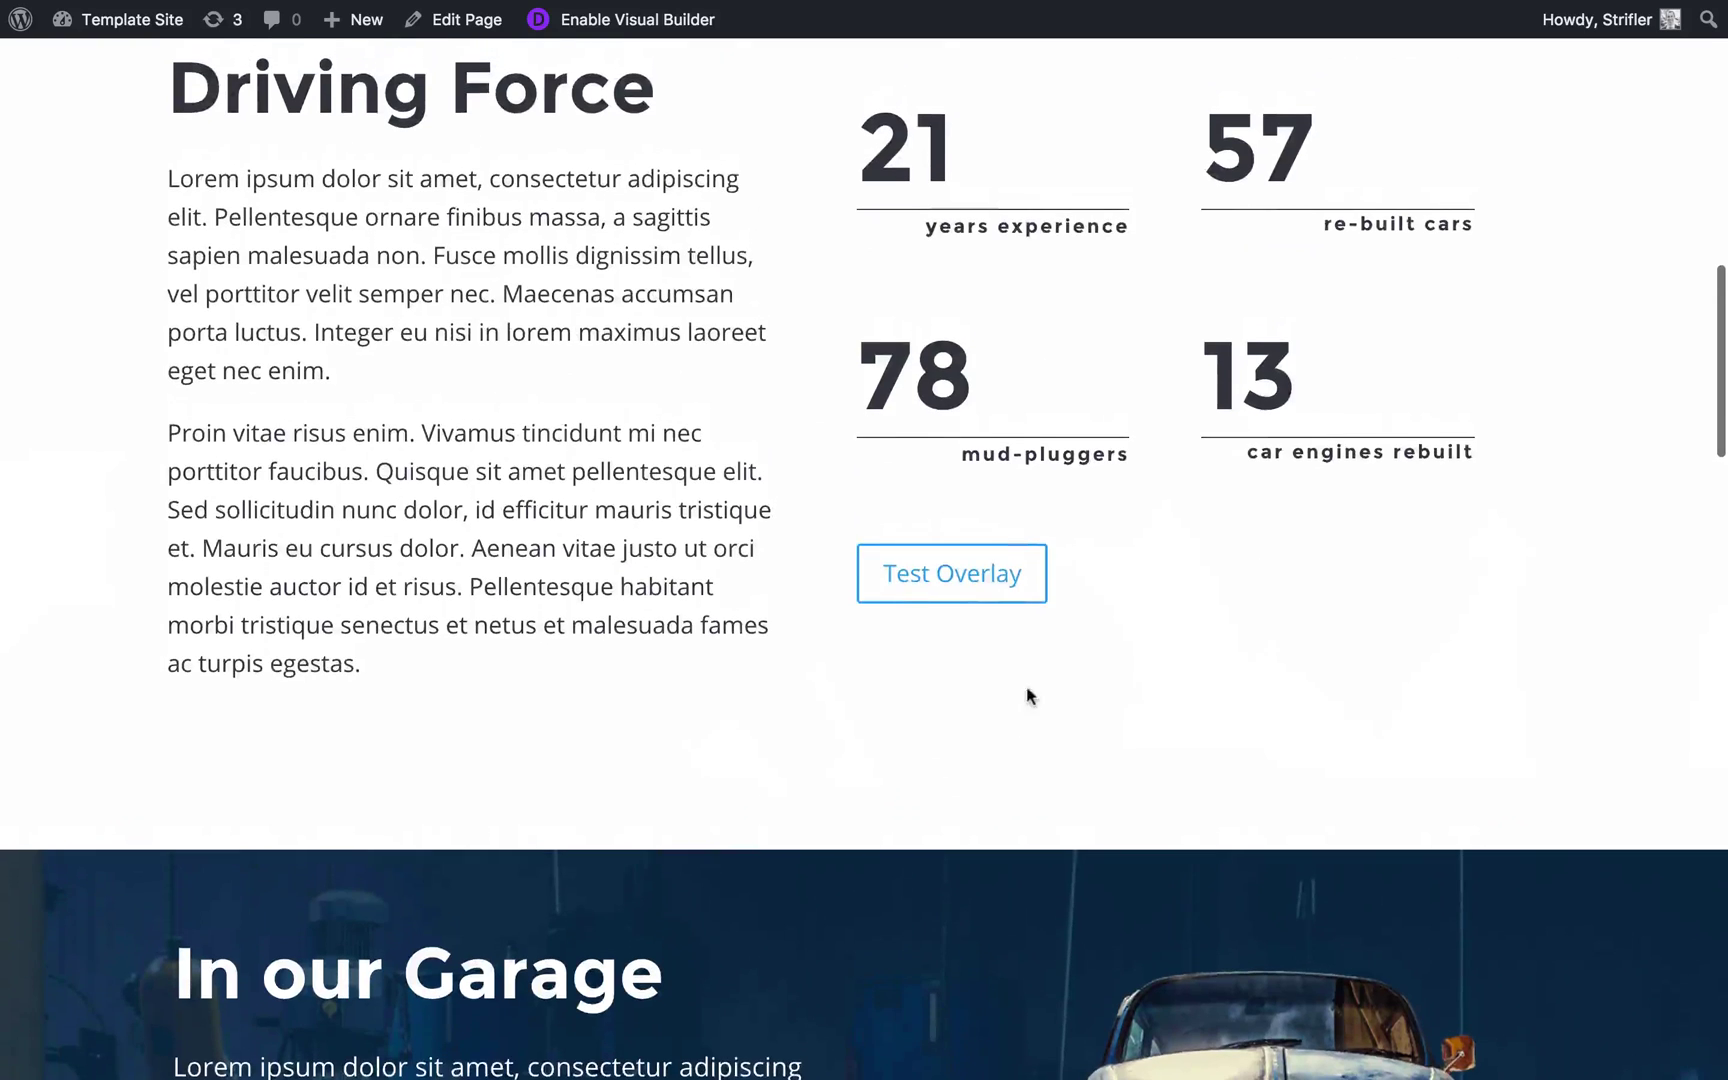
left_click(972, 582)
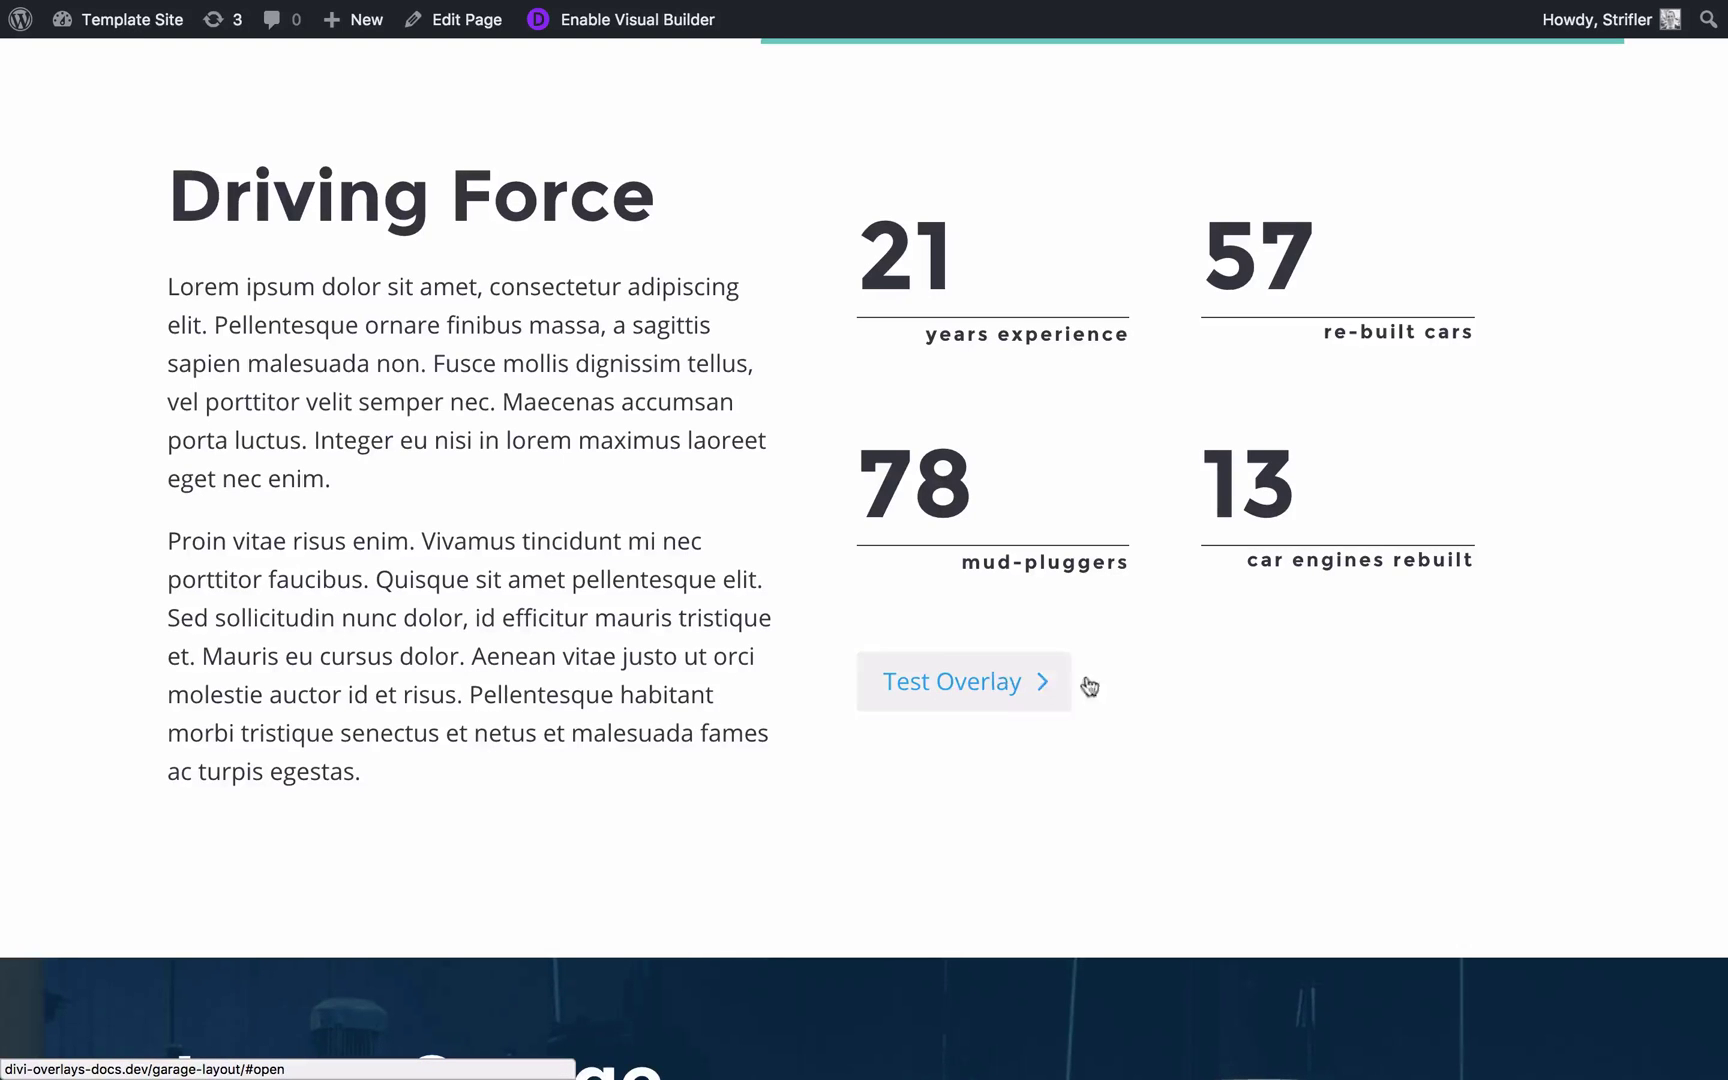
left_click(942, 684)
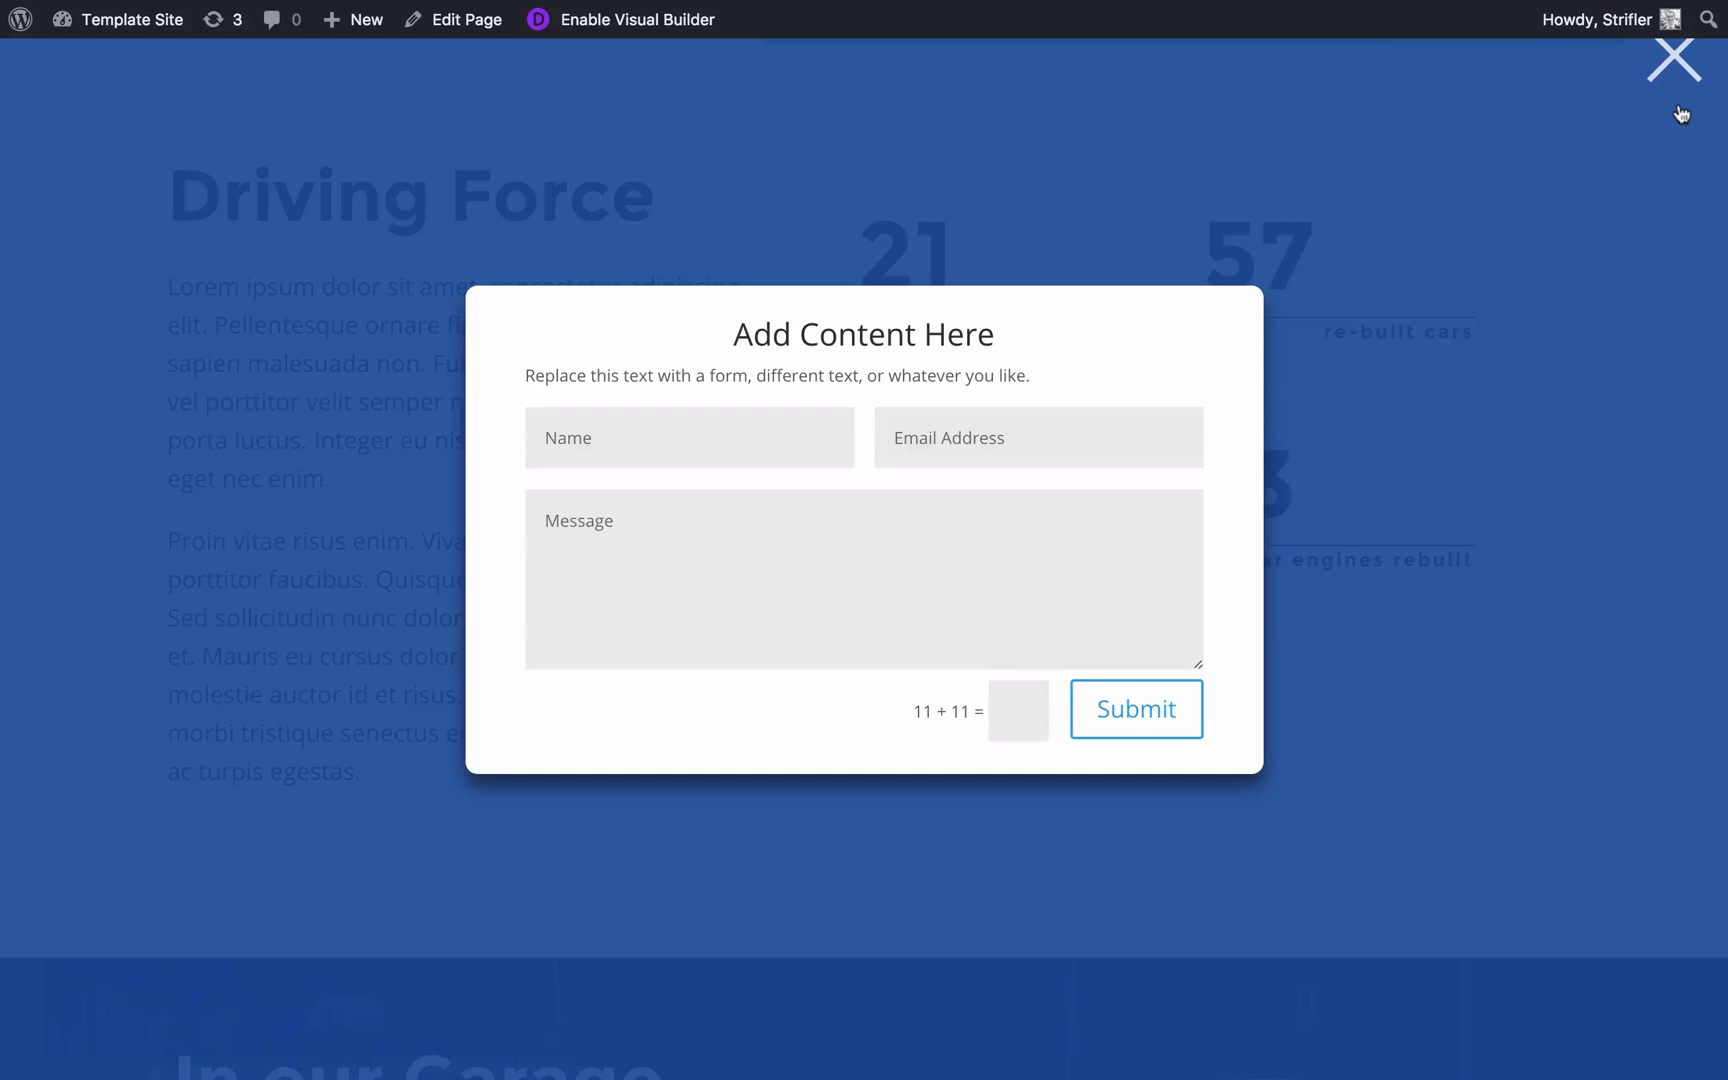
left_click(1652, 90)
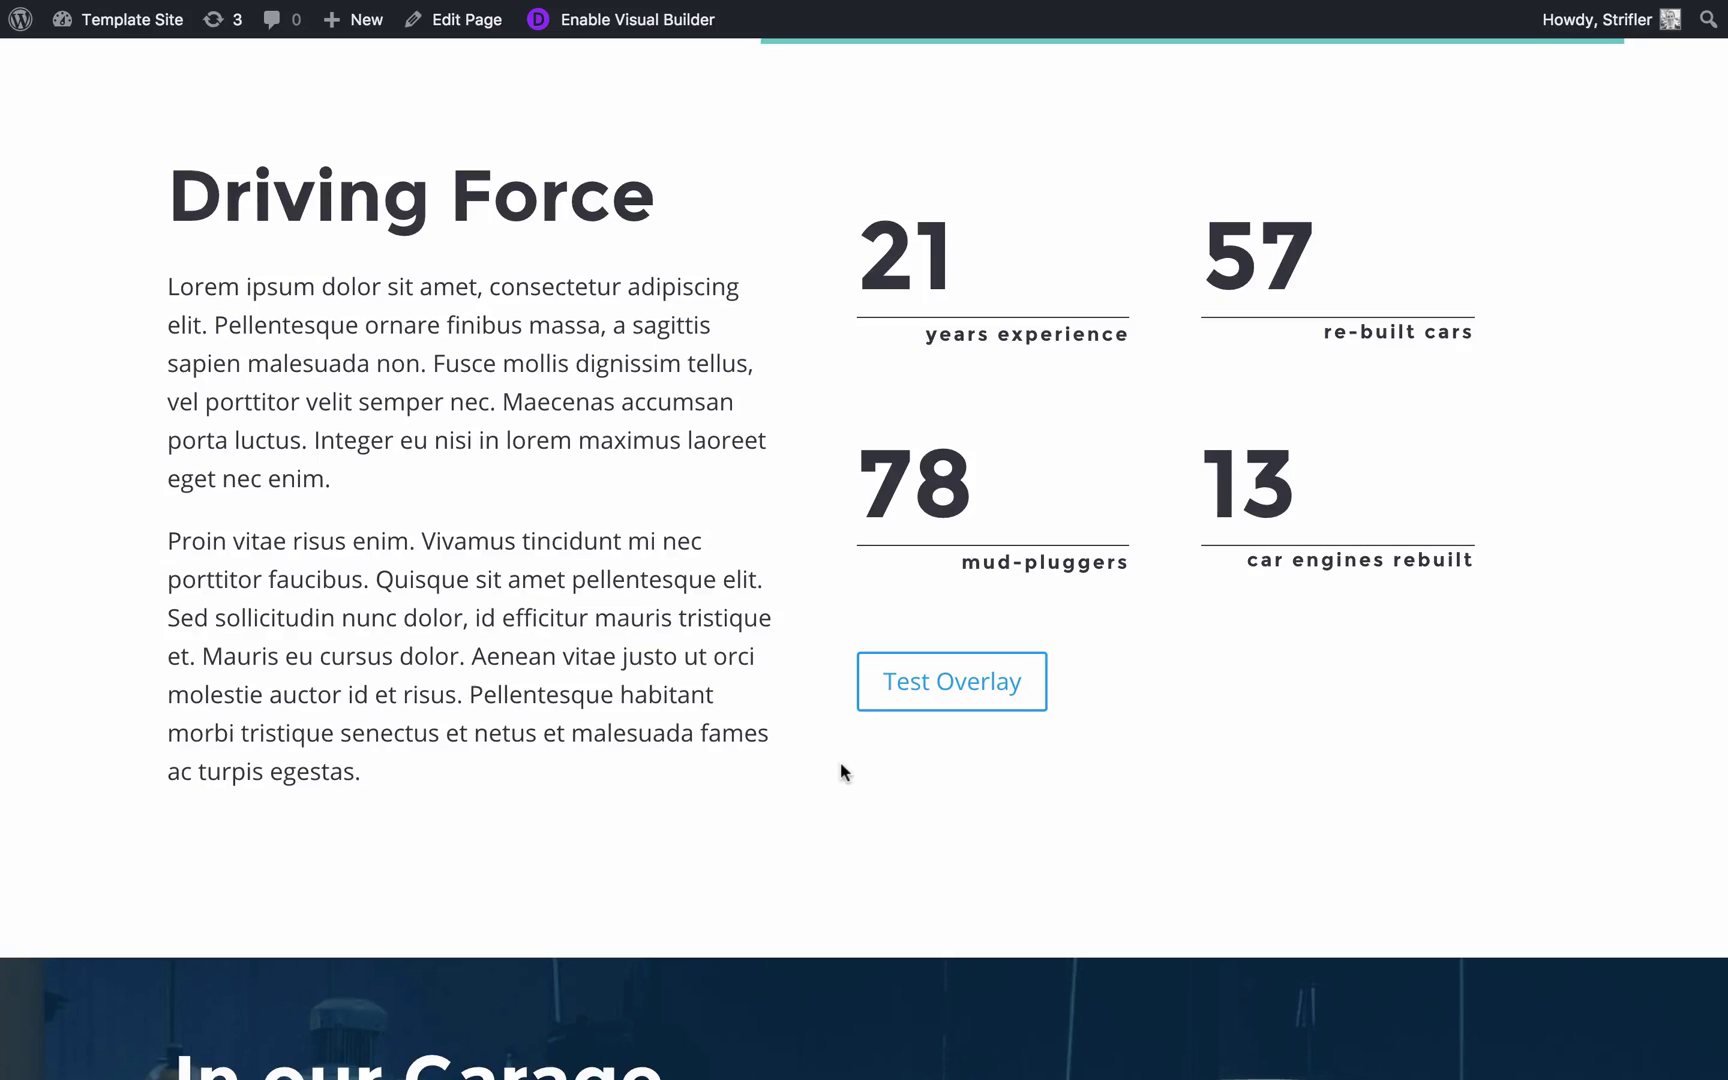
Recheck the button's CSS ID overlay_unique_id_204286 in the Garage Layout editor and save the module
key("ctrl+Left")
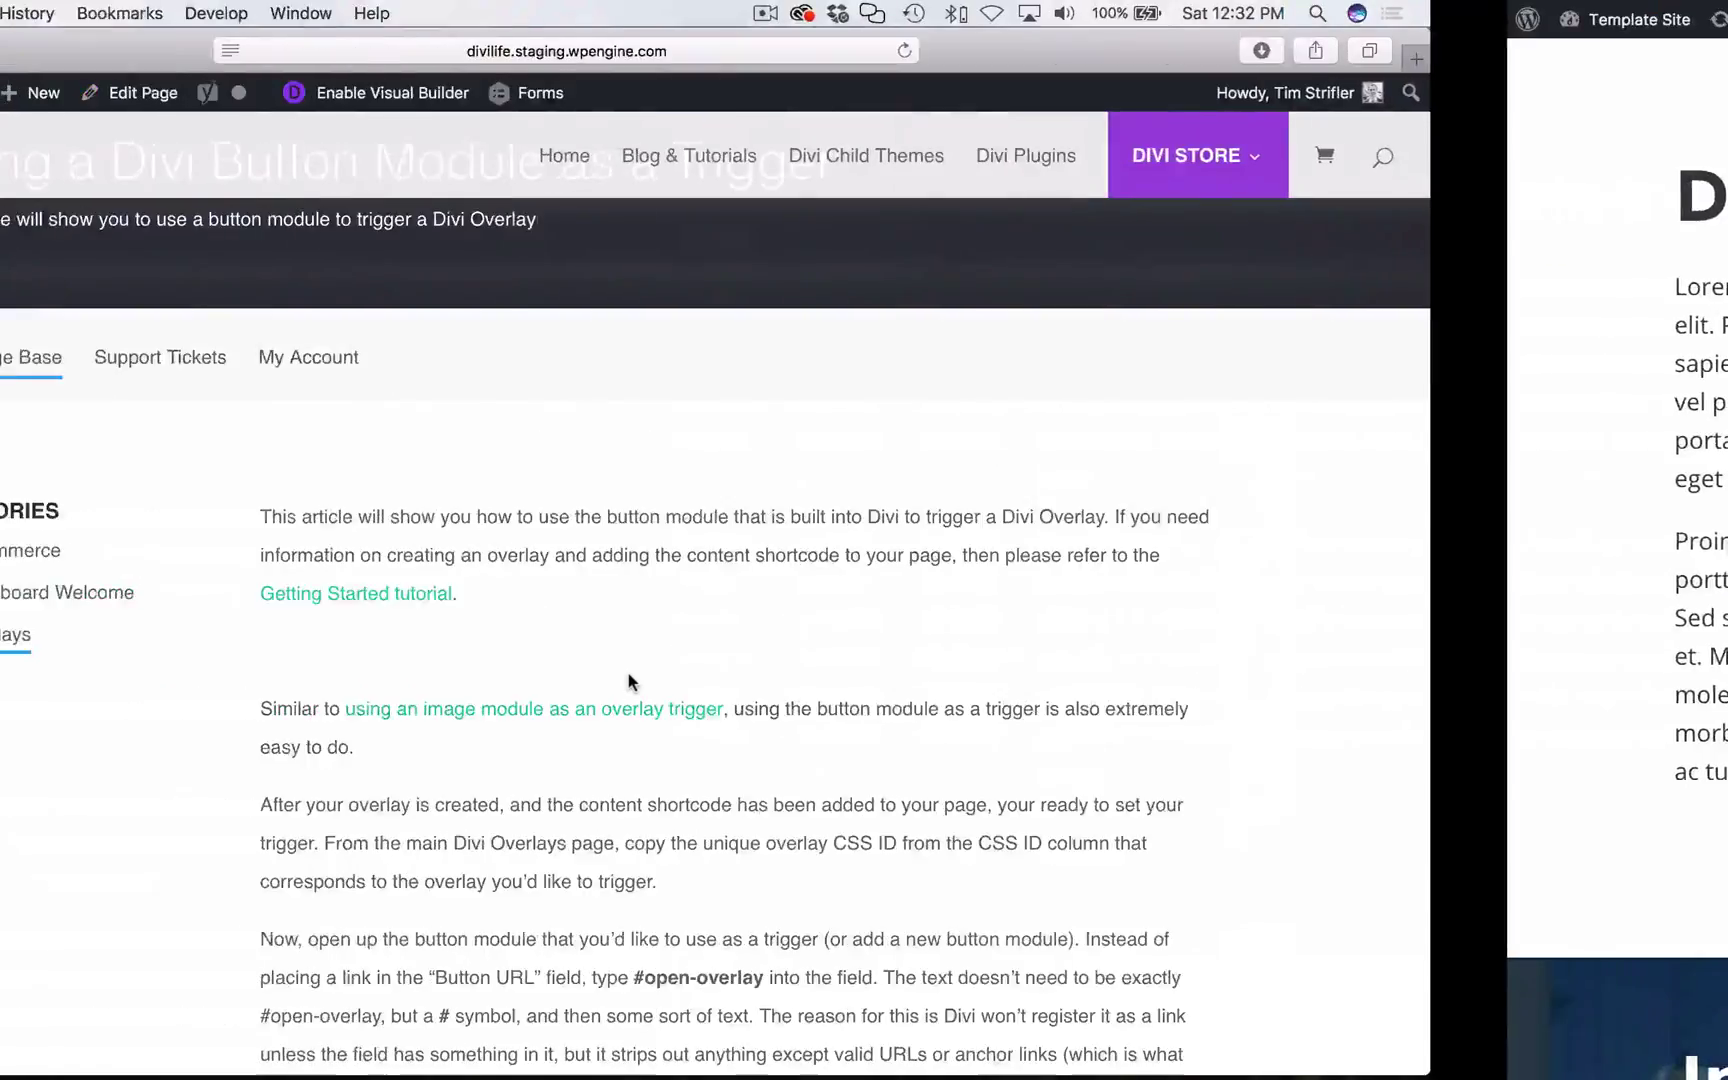
key("ctrl+Right")
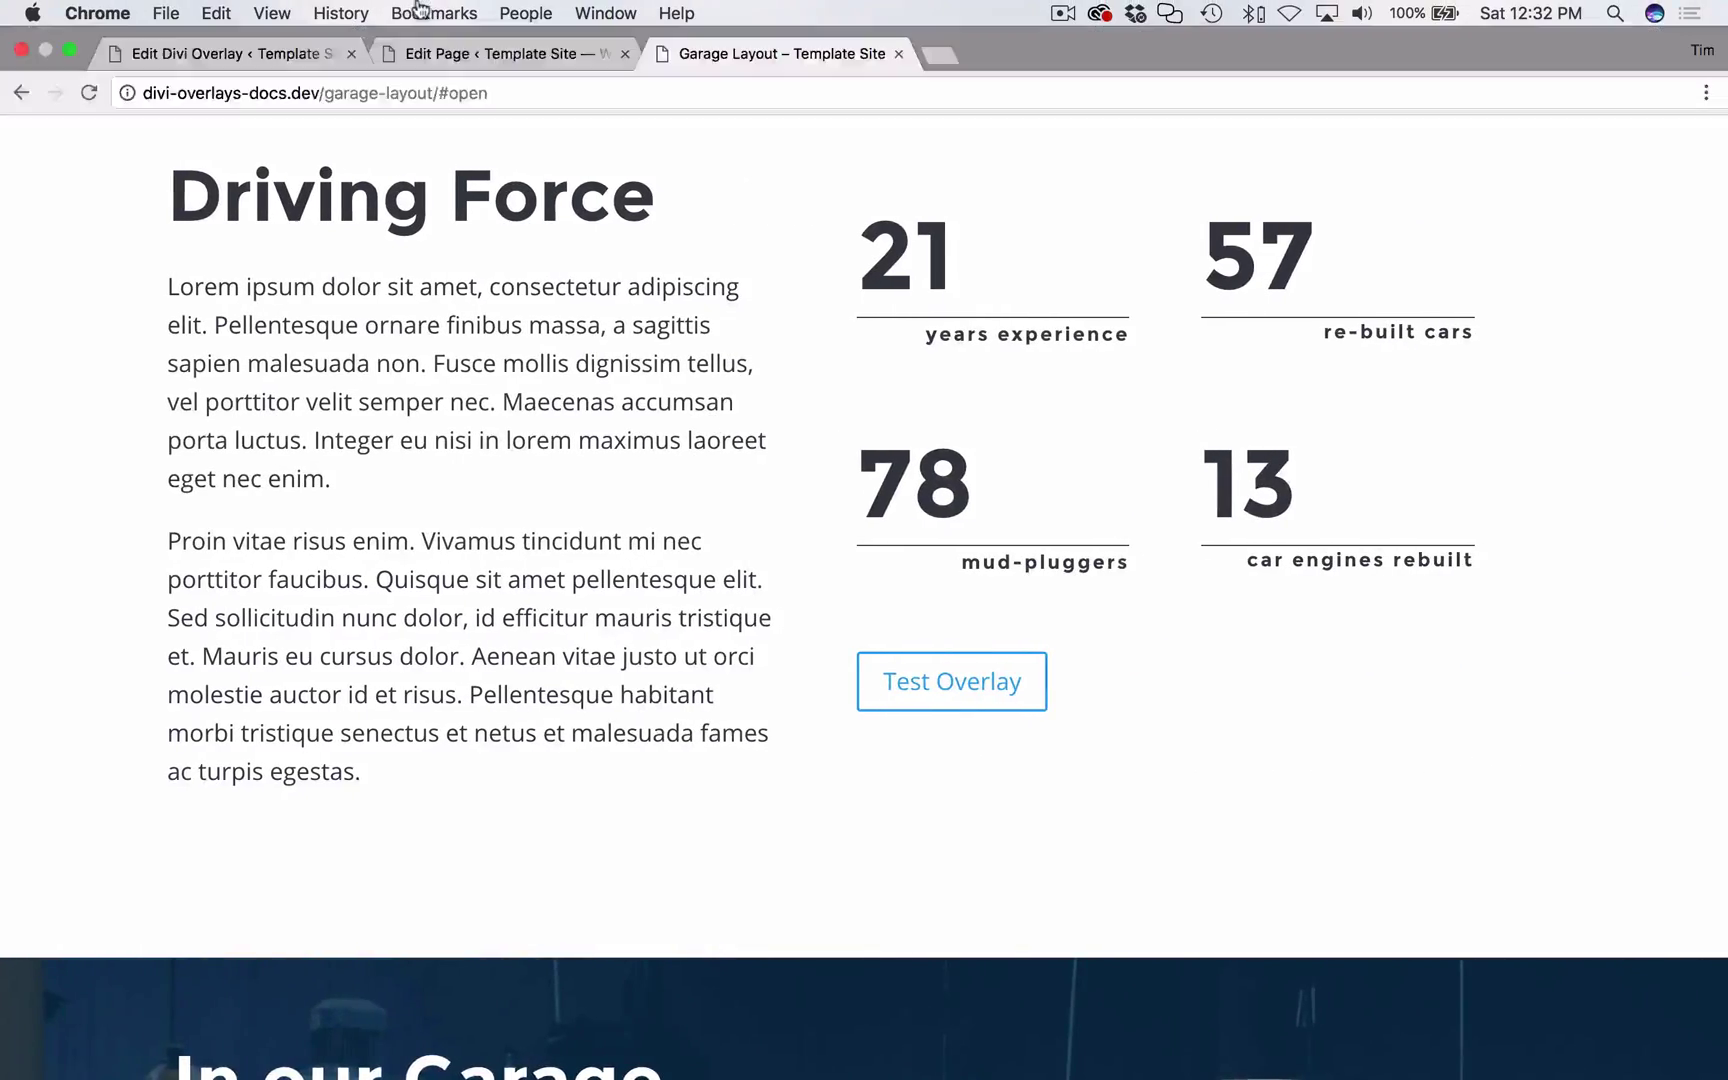
left_click(487, 52)
scroll(1034, 505, "down", 10)
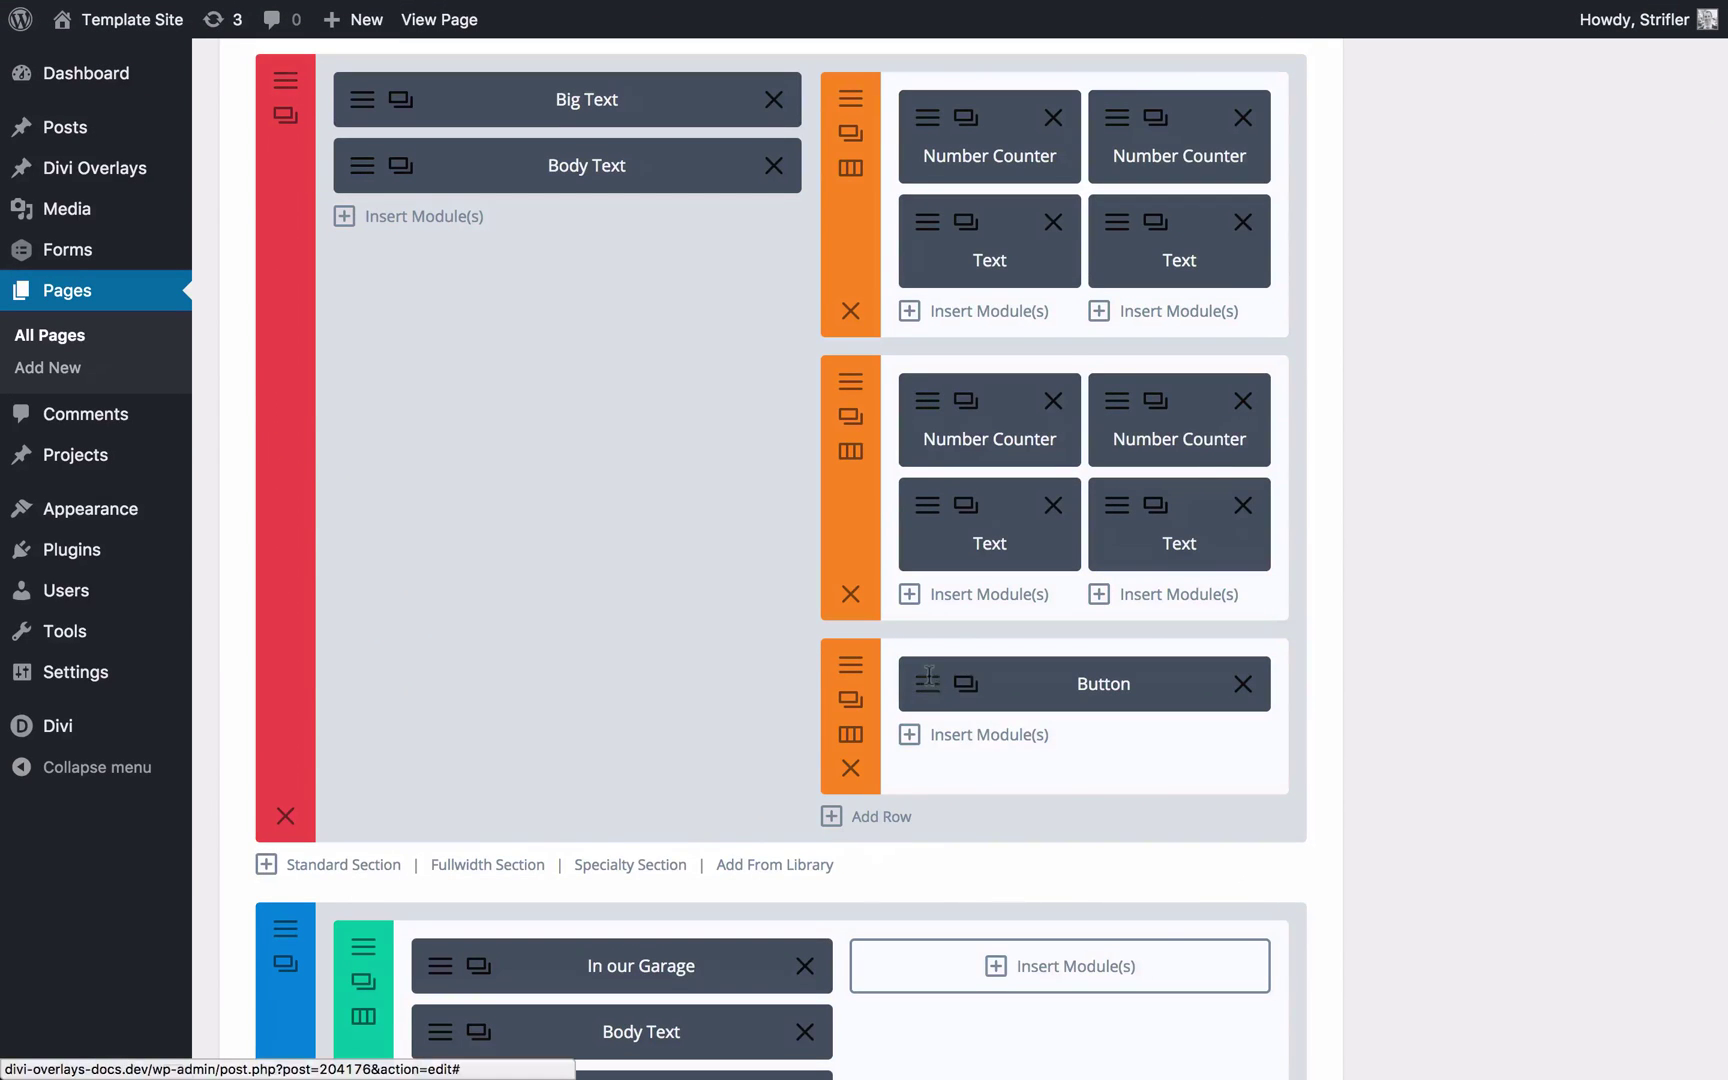
left_click(929, 683)
left_click(700, 213)
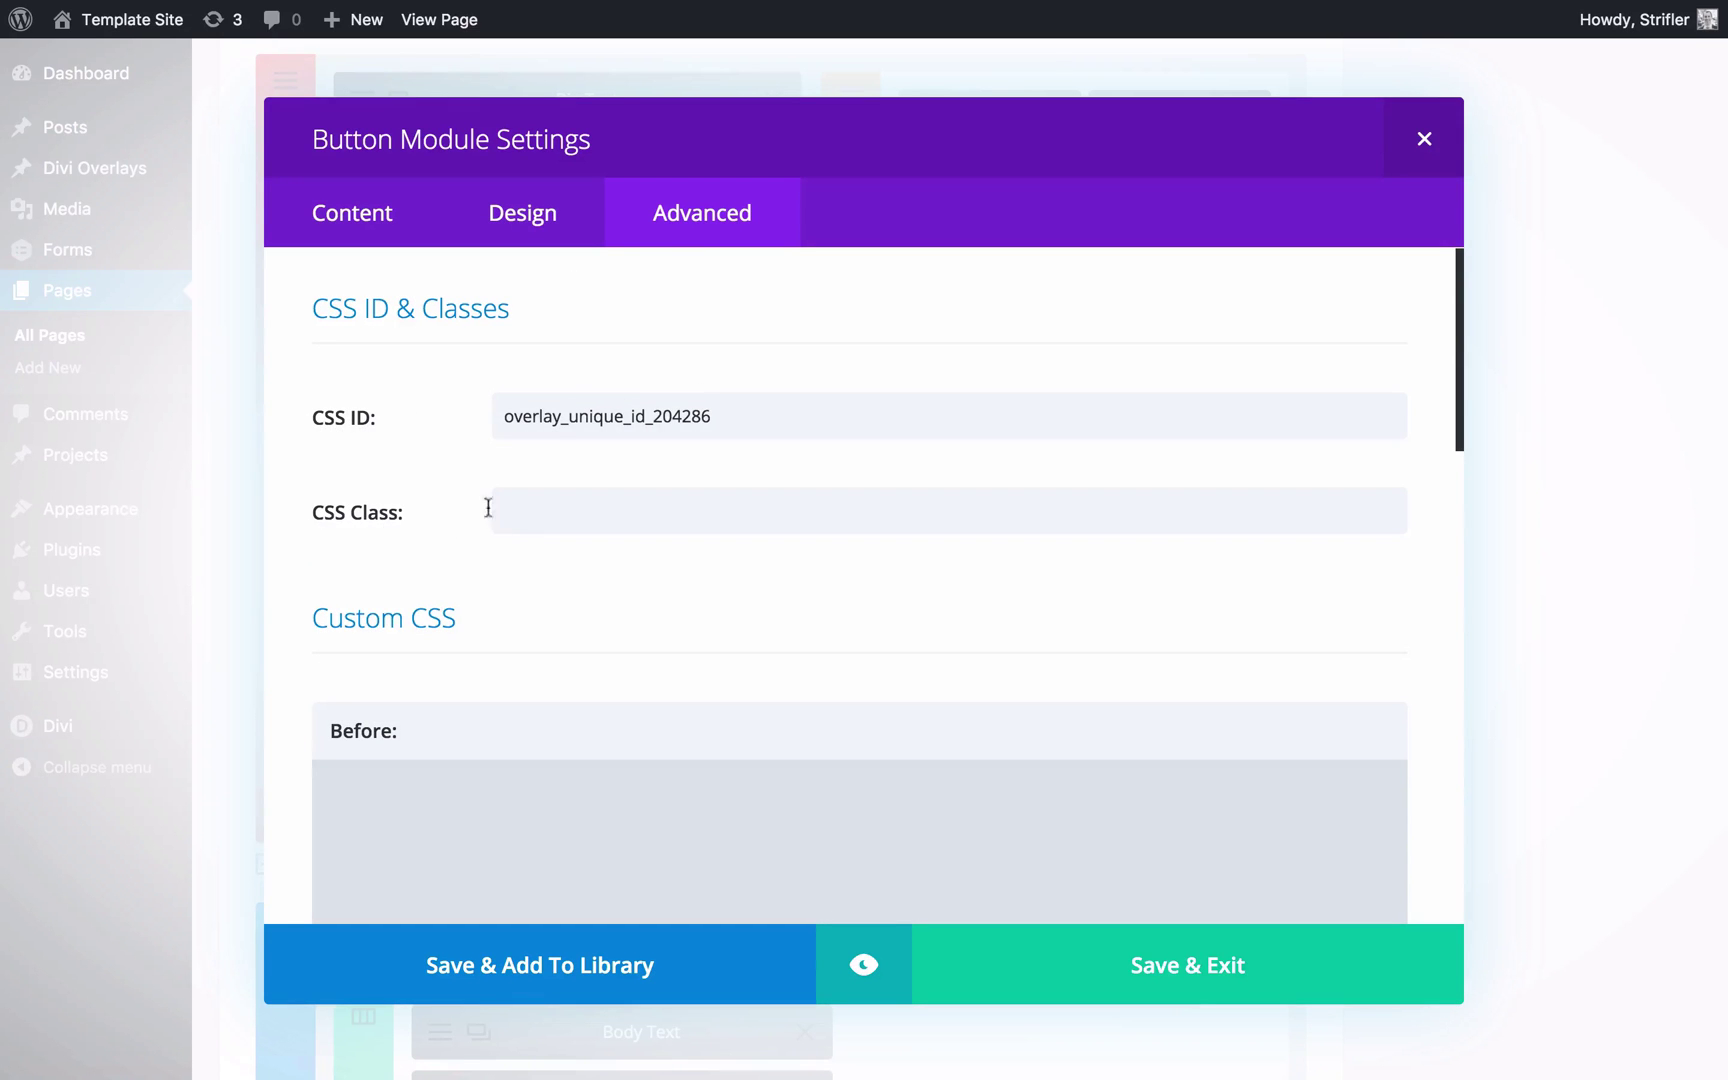
left_click(617, 420)
double_click(617, 420)
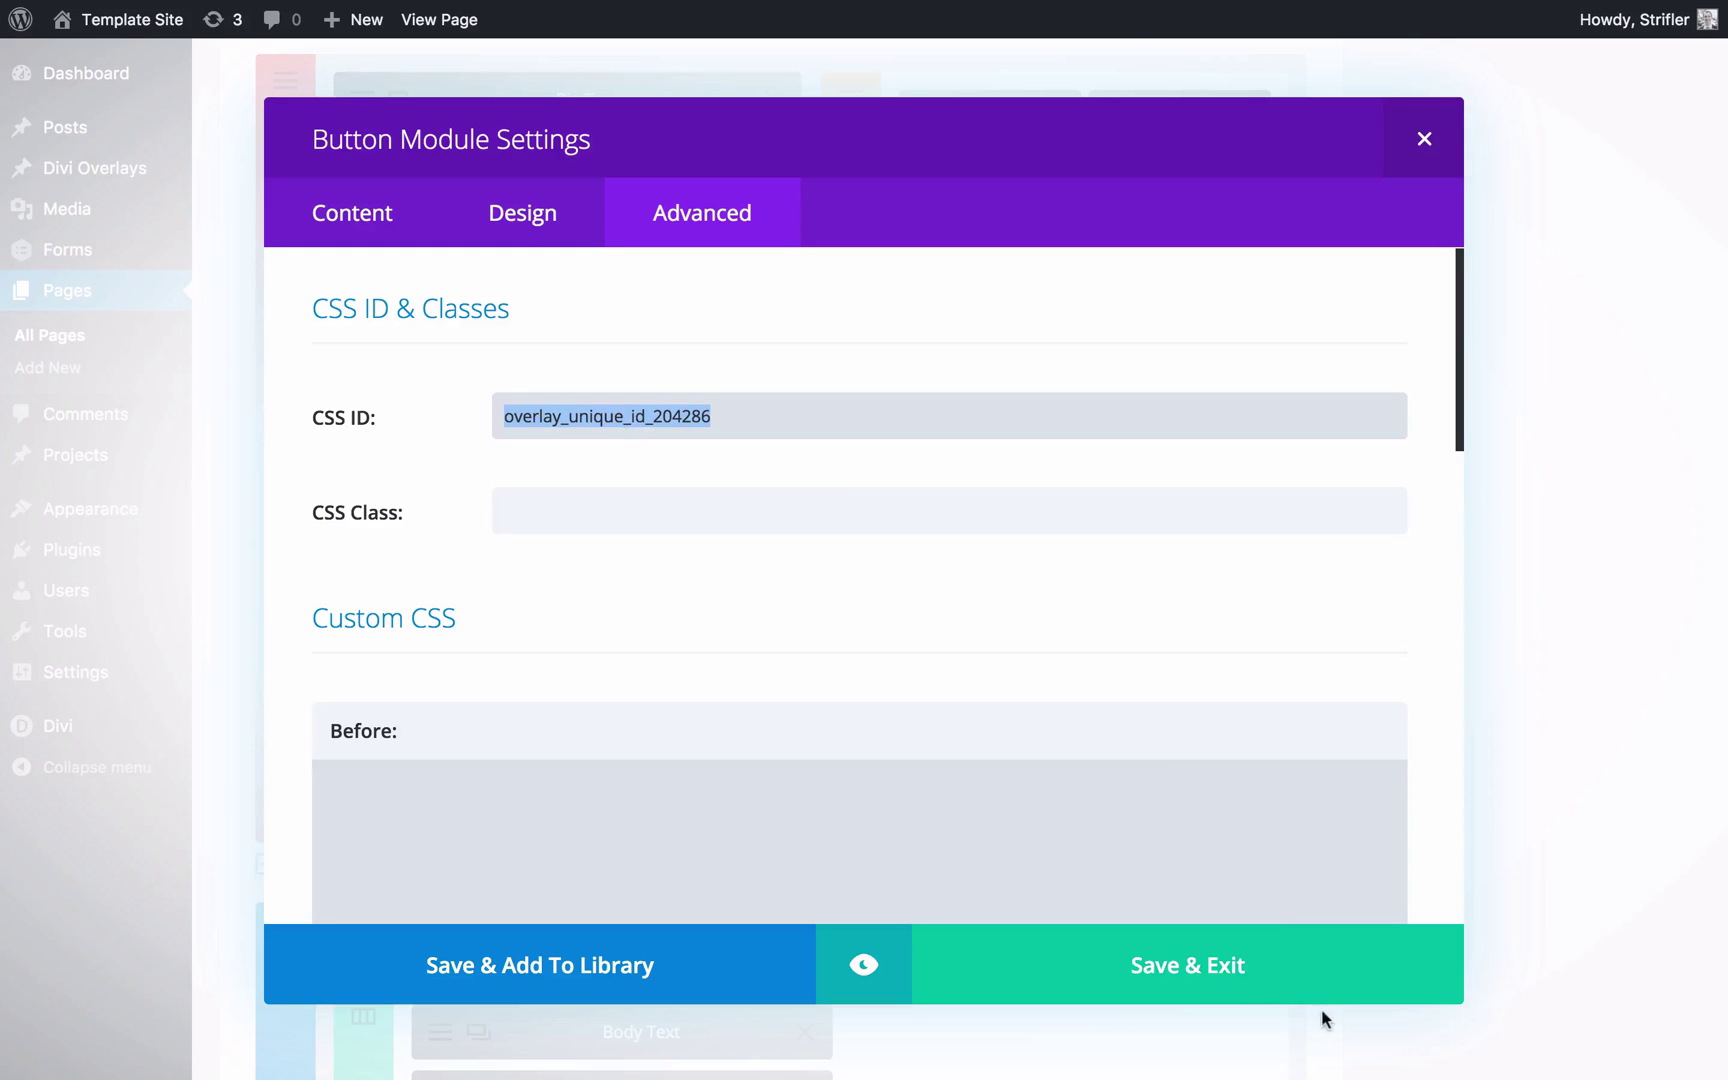
left_click(1148, 947)
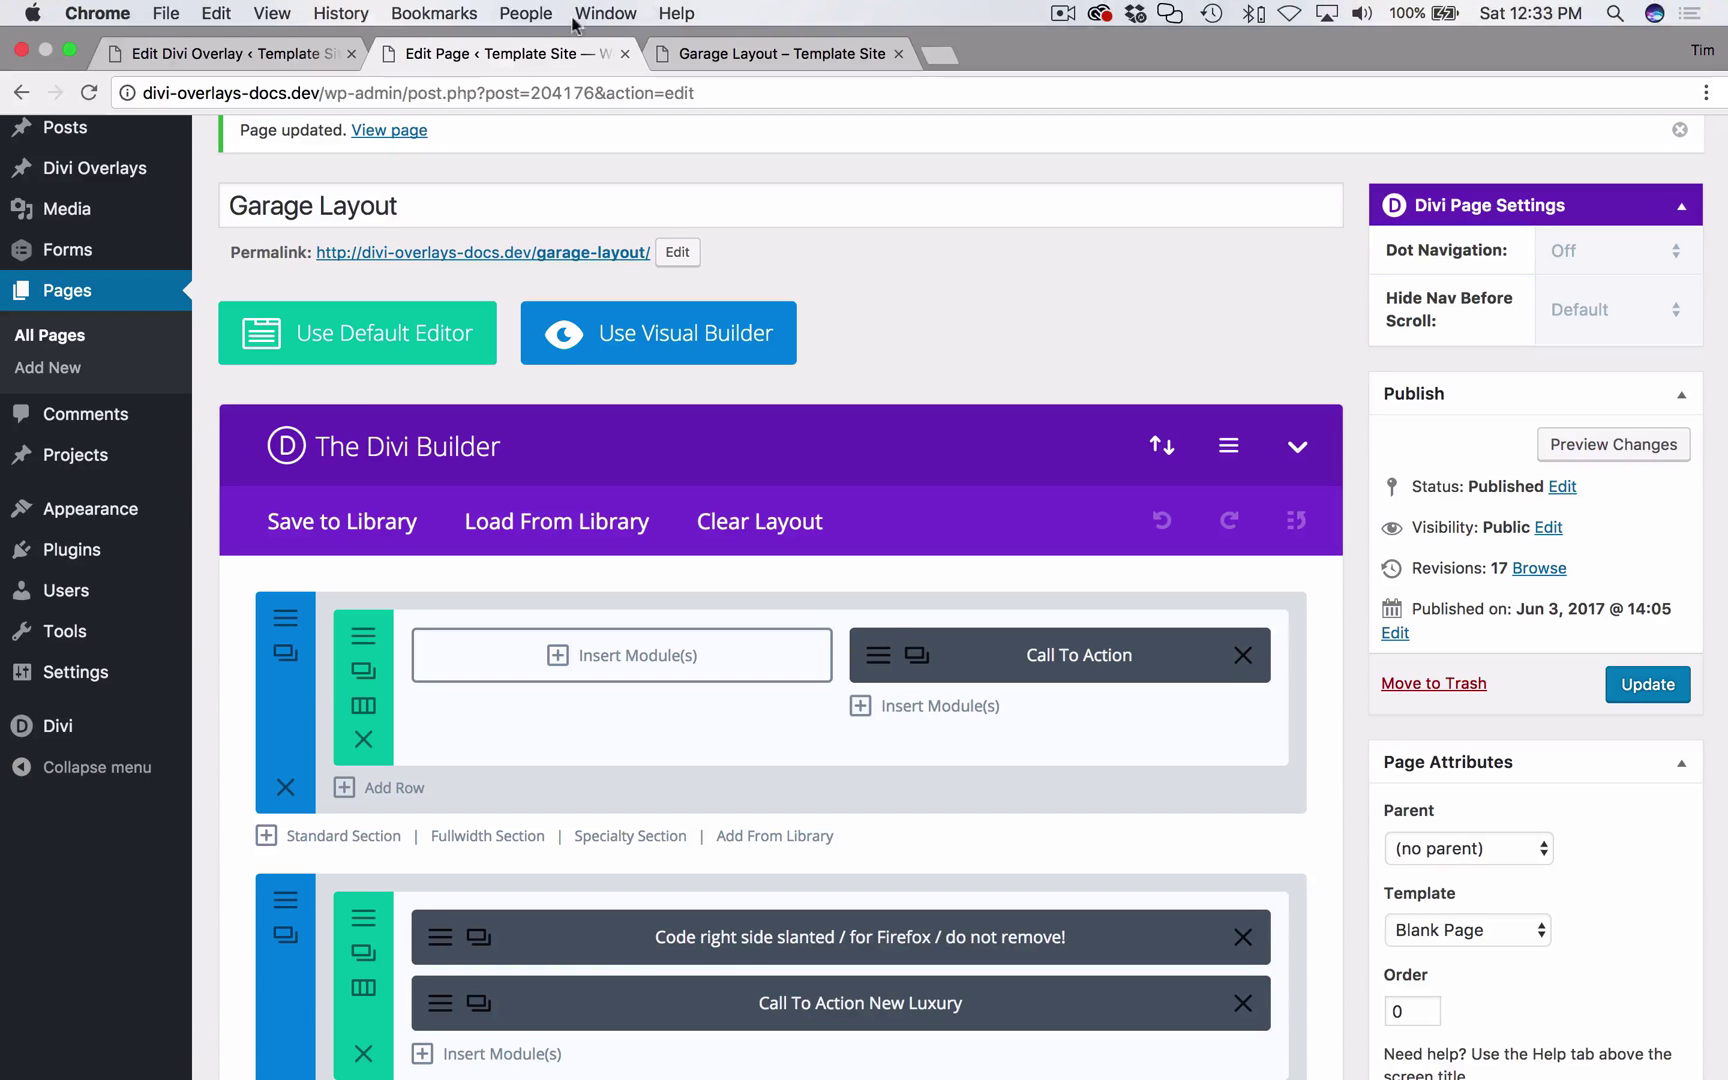
Return to the Divi Life button-trigger article and scroll it back to the top
key("ctrl+Right")
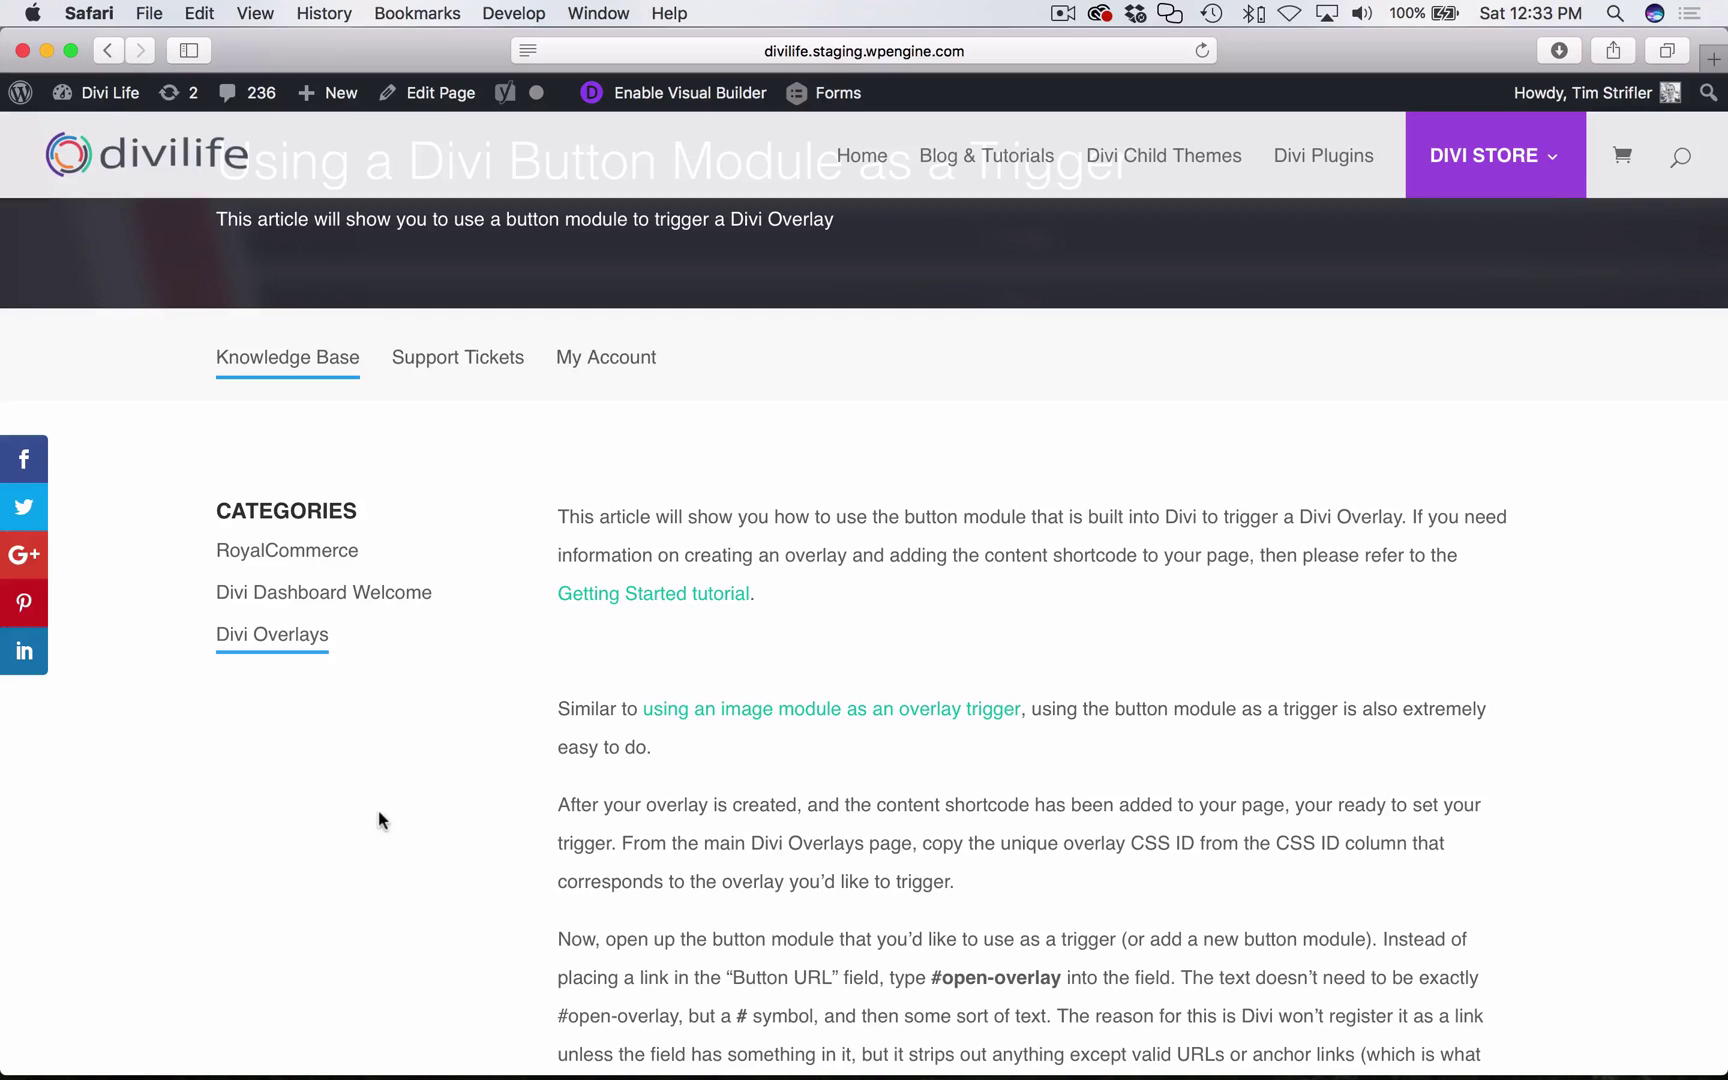
mouse_move(1479, 165)
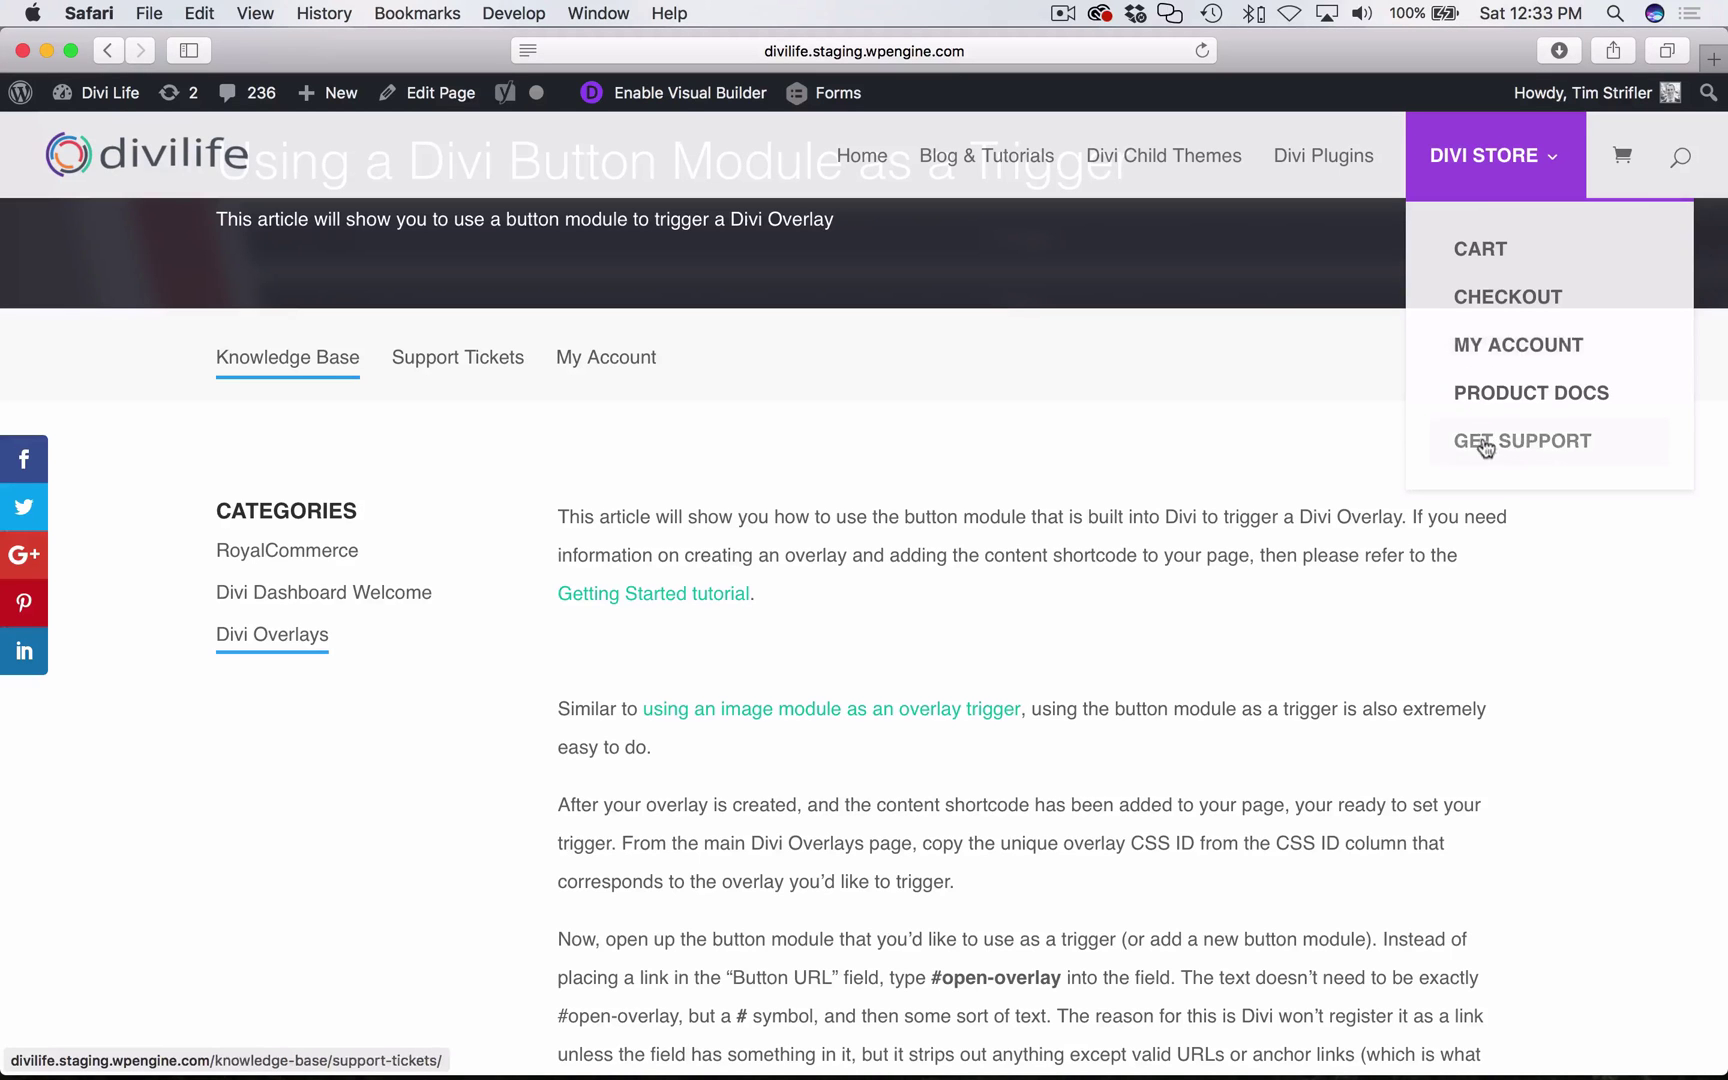
scroll(593, 829, "down", 20)
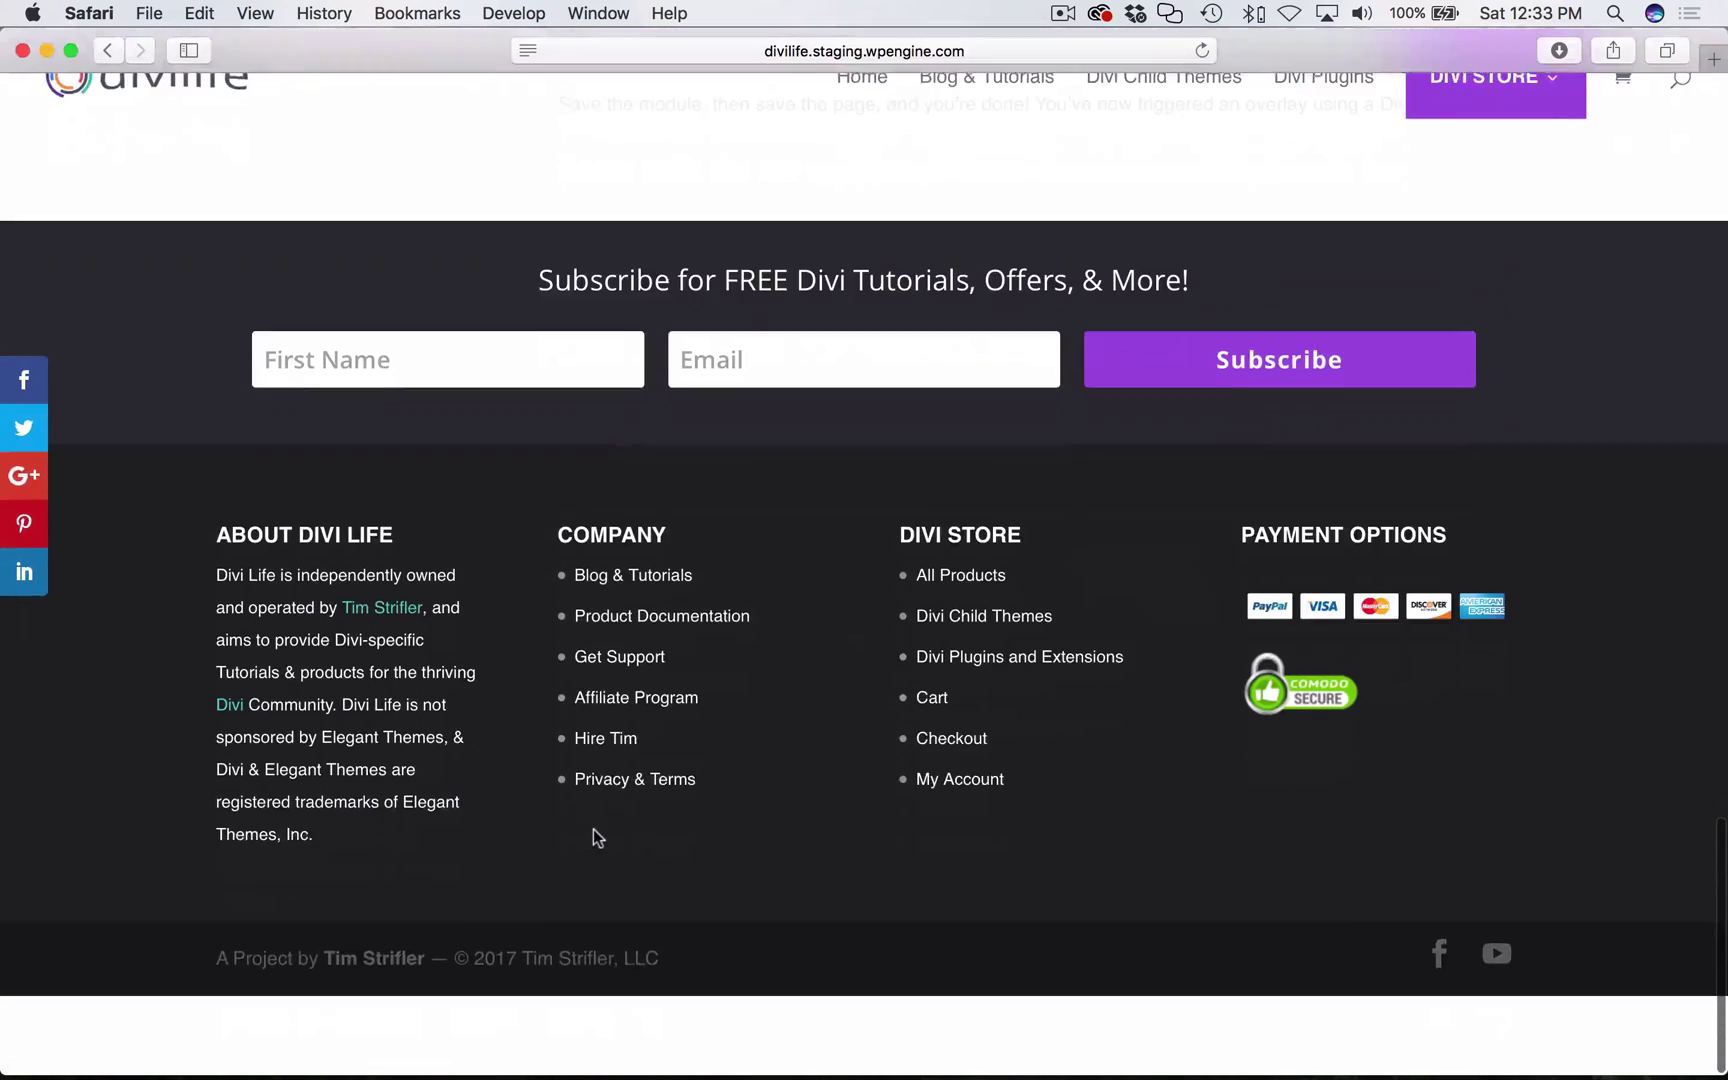
scroll(560, 680, "up", 20)
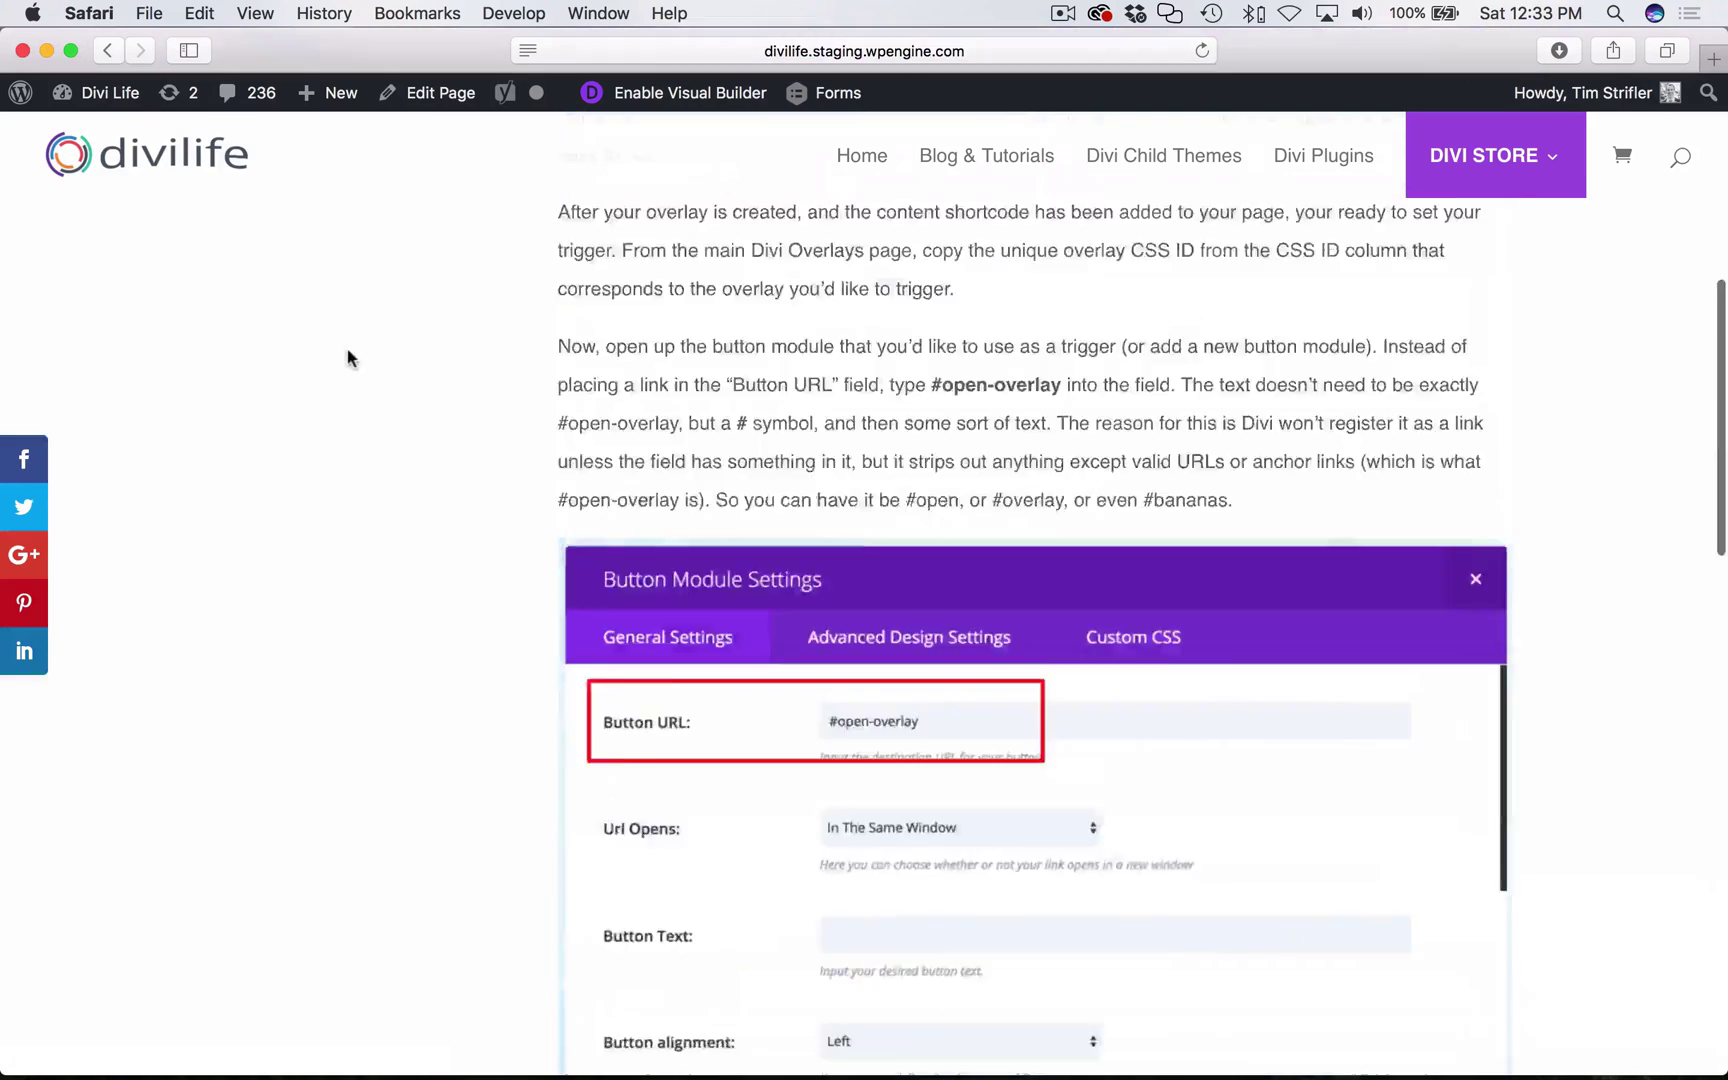